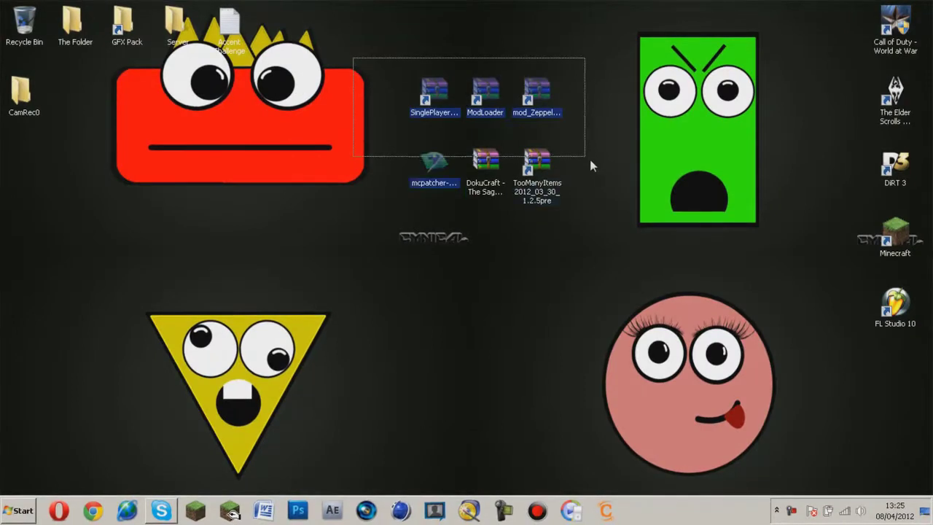
- Select the desktop mod files: SinglePlayer, ModLoader, Zeppelin, TooManyItems, mcpatcher and DokuCraft
{"action": "left_click", "coordinate": [700, 439]}
{"action": "left_click_drag", "start_coordinate": [780, 432], "coordinate": [920, 3]}
{"action": "left_click", "coordinate": [618, 119]}
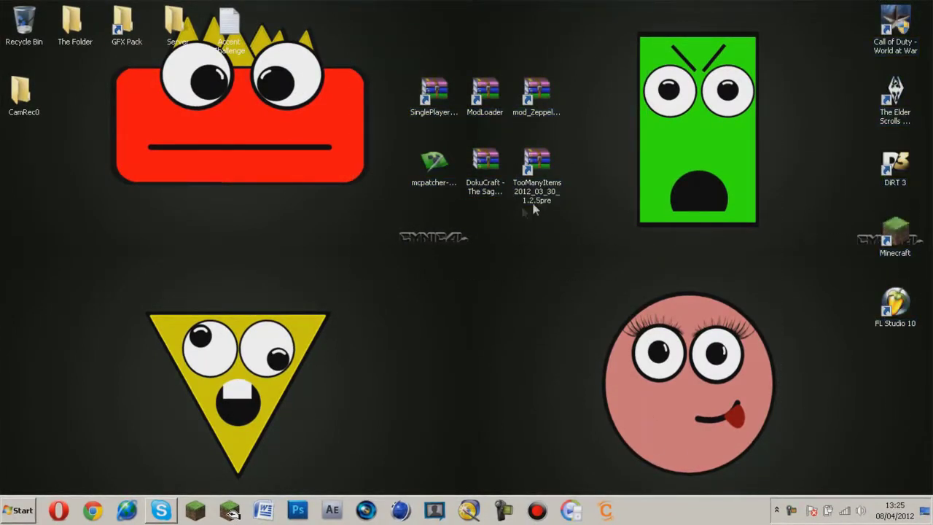
{"action": "left_click", "coordinate": [440, 93]}
{"action": "mouse_move", "coordinate": [444, 102]}
{"action": "left_mouse_down"}
{"action": "mouse_move", "coordinate": [552, 100]}
{"action": "mouse_move", "coordinate": [558, 109]}
{"action": "left_mouse_up"}
{"action": "left_click", "coordinate": [586, 114]}
{"action": "mouse_move", "coordinate": [585, 142]}
{"action": "left_mouse_down"}
{"action": "mouse_move", "coordinate": [536, 188]}
{"action": "mouse_move", "coordinate": [602, 90]}
{"action": "left_mouse_up"}
{"action": "left_click_drag", "start_coordinate": [371, 159], "coordinate": [489, 195]}
{"action": "left_click", "coordinate": [420, 240]}
- Select all six downloaded mod files together on the desktop
{"action": "left_click_drag", "start_coordinate": [405, 63], "coordinate": [608, 225]}
{"action": "left_click", "coordinate": [608, 225]}
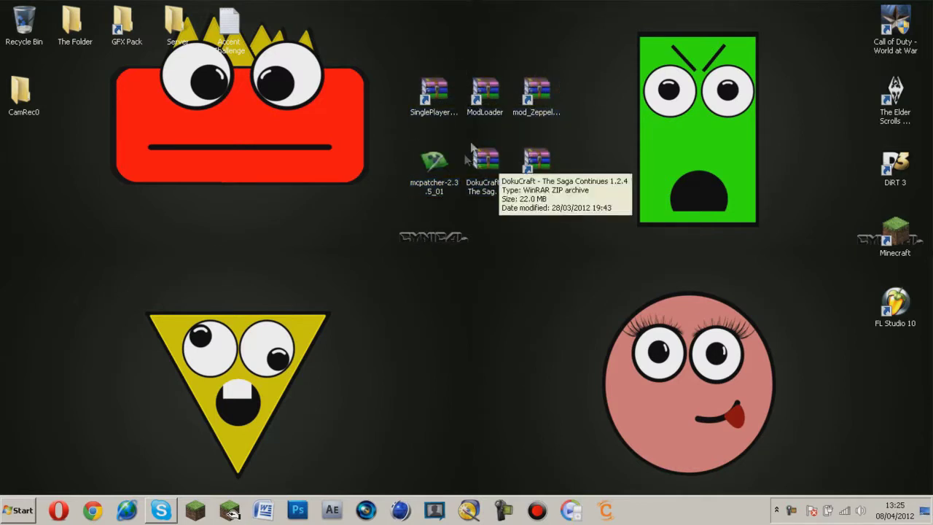
{"action": "left_click_drag", "start_coordinate": [493, 32], "coordinate": [493, 138]}
{"action": "mouse_move", "coordinate": [390, 46]}
{"action": "left_mouse_down"}
{"action": "mouse_move", "coordinate": [606, 240]}
{"action": "mouse_move", "coordinate": [589, 237]}
{"action": "mouse_move", "coordinate": [568, 187]}
{"action": "mouse_move", "coordinate": [569, 209]}
{"action": "left_mouse_up"}
{"action": "left_click", "coordinate": [591, 214]}
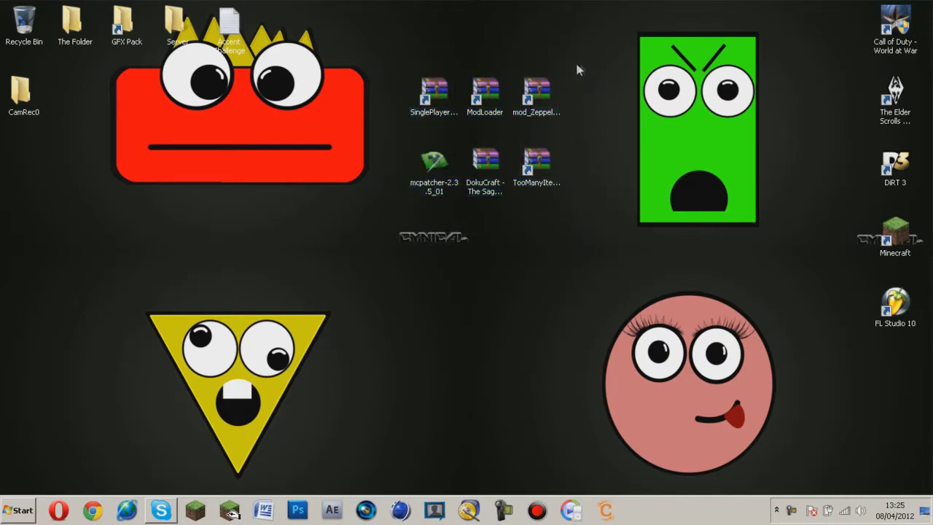
{"action": "mouse_move", "coordinate": [578, 64]}
{"action": "left_mouse_down"}
{"action": "mouse_move", "coordinate": [411, 184]}
{"action": "mouse_move", "coordinate": [415, 210]}
{"action": "mouse_move", "coordinate": [398, 201]}
{"action": "left_mouse_up"}
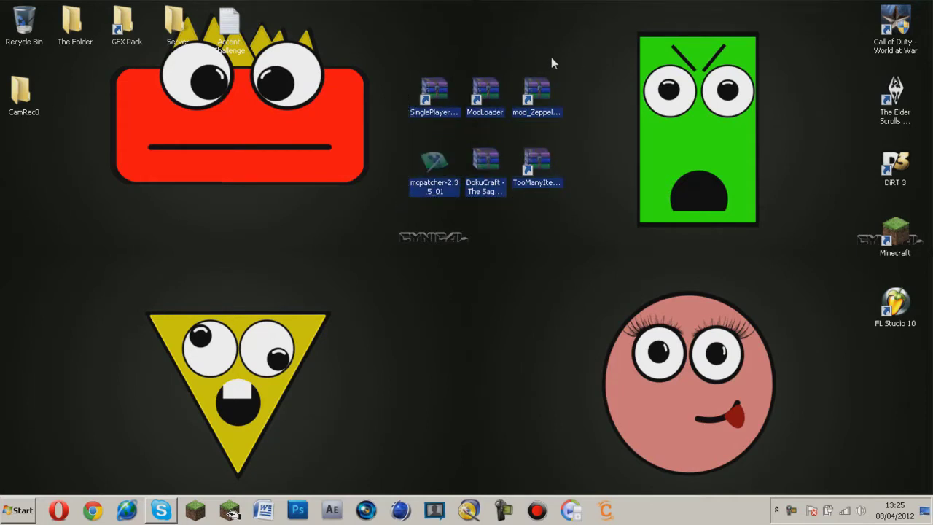
{"action": "left_click_drag", "start_coordinate": [551, 58], "coordinate": [393, 201]}
{"action": "left_click", "coordinate": [397, 65]}
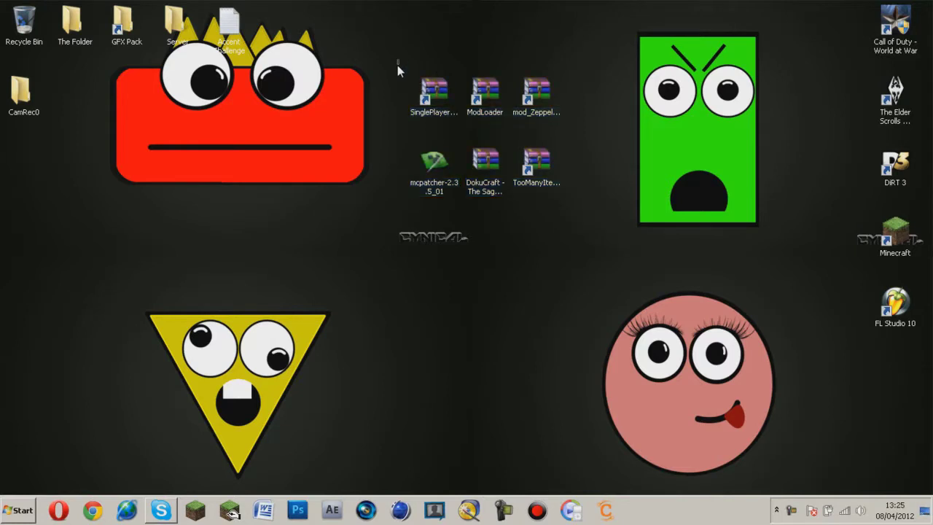
{"action": "mouse_move", "coordinate": [397, 64]}
{"action": "left_mouse_down"}
{"action": "mouse_move", "coordinate": [460, 182]}
{"action": "mouse_move", "coordinate": [573, 211]}
{"action": "mouse_move", "coordinate": [592, 202]}
{"action": "mouse_move", "coordinate": [571, 232]}
{"action": "left_mouse_up"}
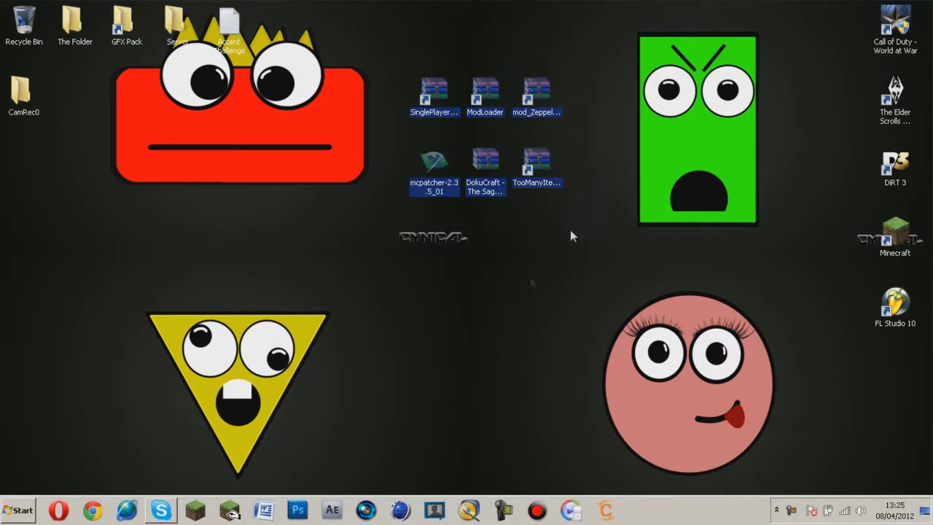
- Open the Roaming .minecraft folder via %appdata%, check the mod files, then close it
{"action": "key", "text": "super"}
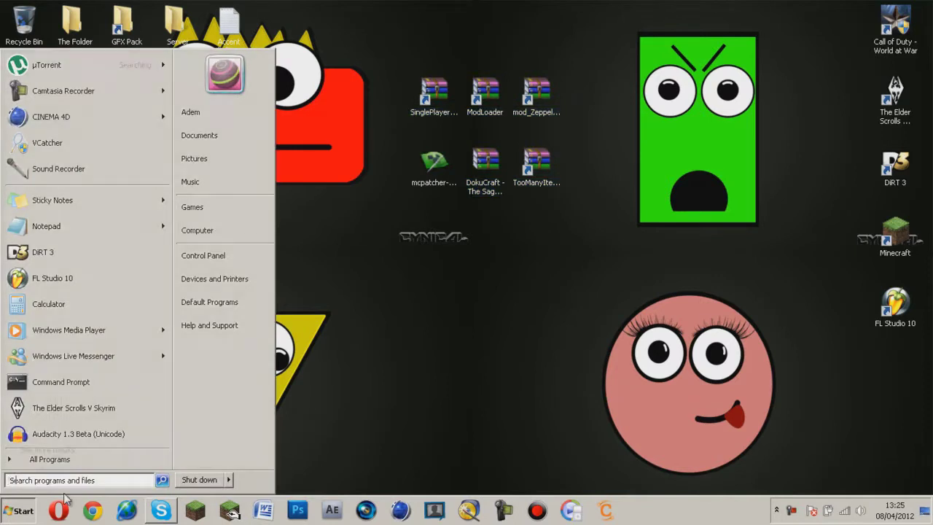
{"action": "type", "text": "%appdata"}
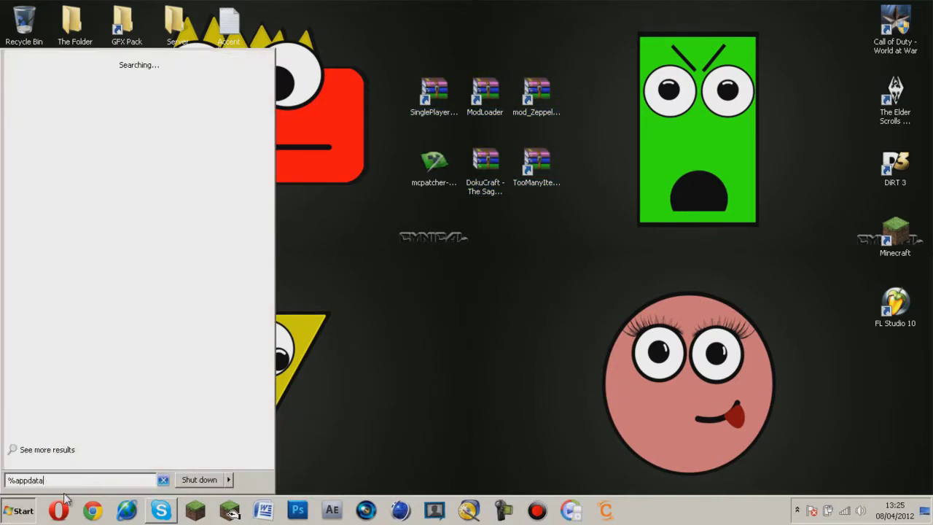
{"action": "type", "text": "%"}
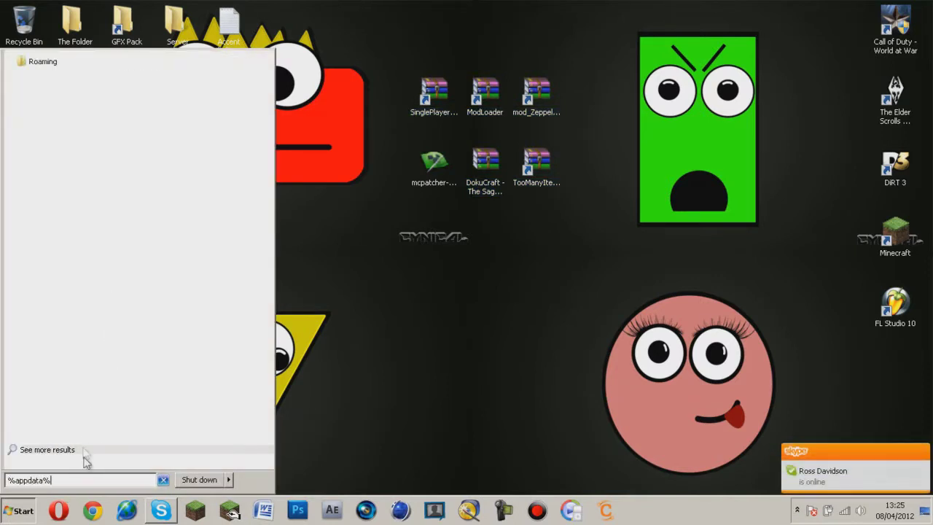
{"action": "left_click", "coordinate": [63, 63]}
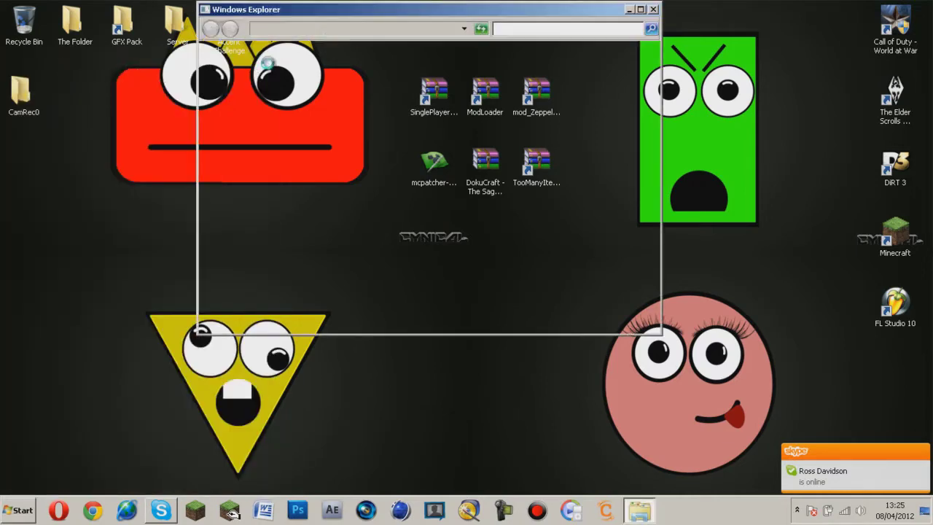
{"action": "key", "text": "super+Left"}
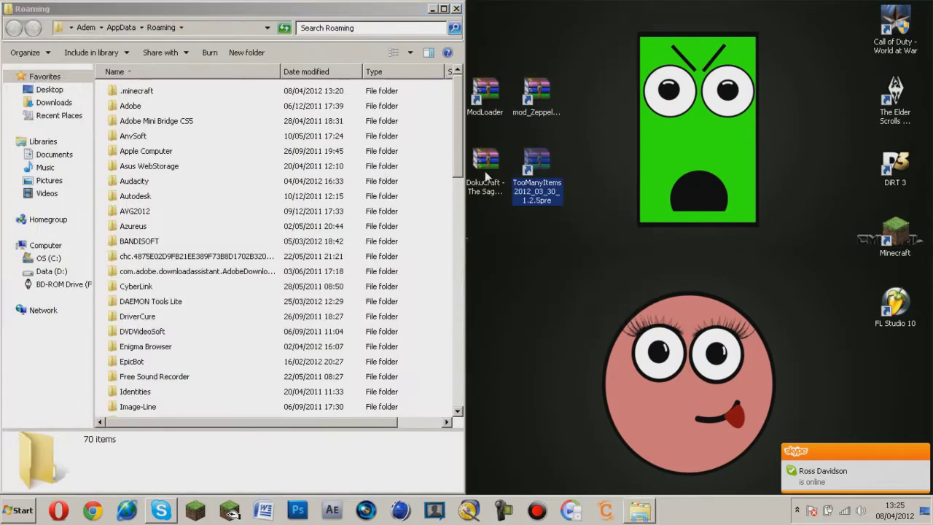
{"action": "left_click", "coordinate": [487, 162]}
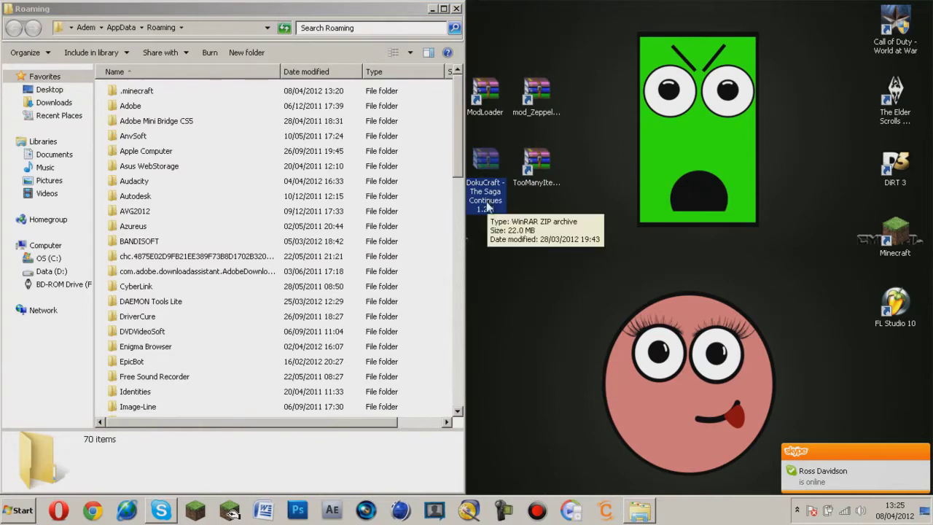
{"action": "left_click", "coordinate": [538, 89]}
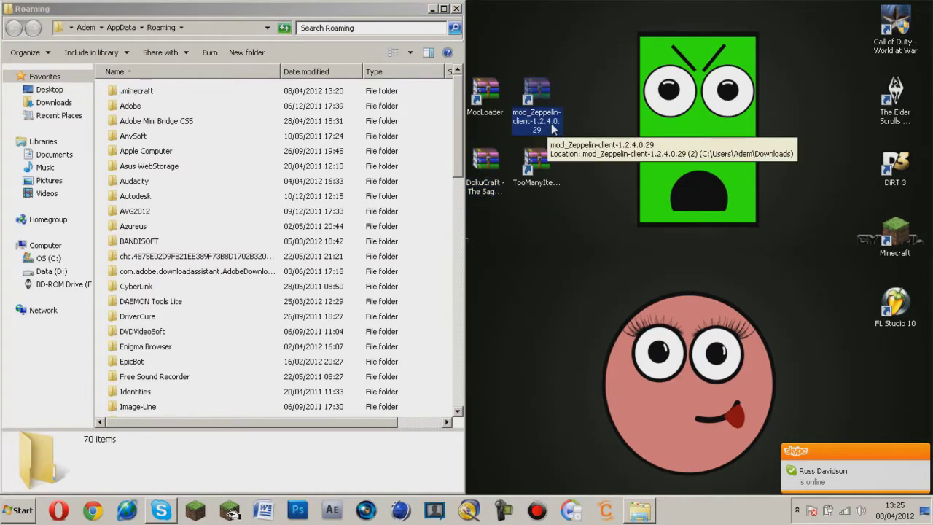
{"action": "left_click", "coordinate": [166, 97]}
{"action": "double_click", "coordinate": [166, 98]}
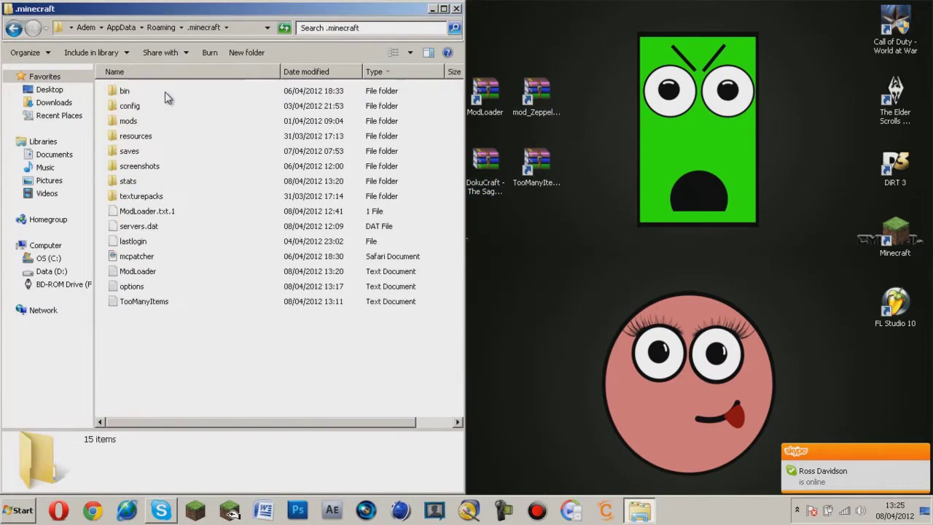
{"action": "left_click_drag", "start_coordinate": [464, 69], "coordinate": [401, 71]}
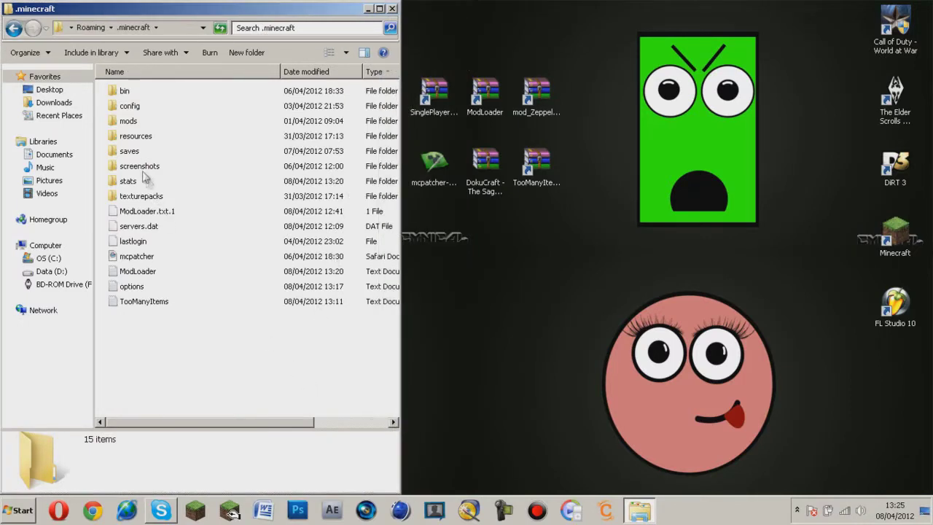
{"action": "left_click", "coordinate": [391, 10]}
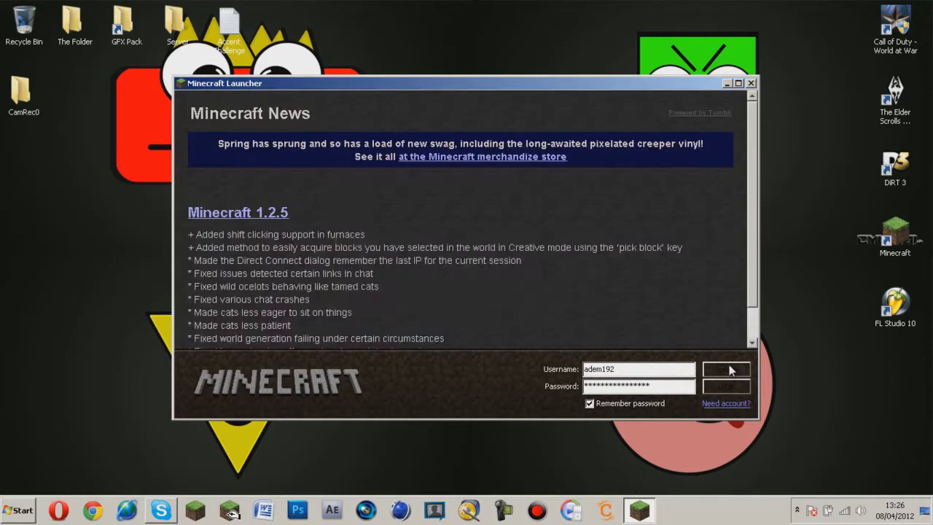
- Force Minecraft 1.2.5 to re-download from launcher Options, then close the game at its title screen
{"action": "left_click", "coordinate": [732, 372]}
{"action": "left_click", "coordinate": [531, 242]}
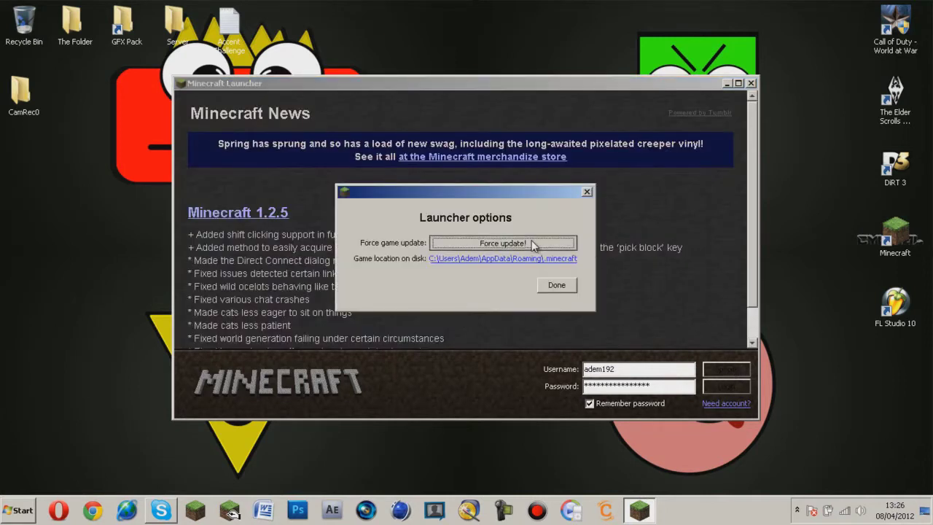
{"action": "left_click", "coordinate": [548, 285]}
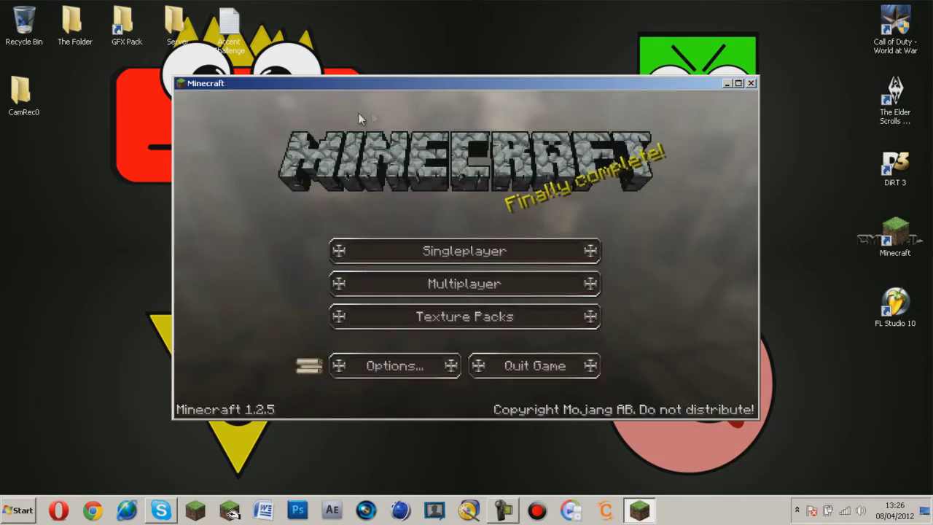
{"action": "left_click", "coordinate": [749, 83]}
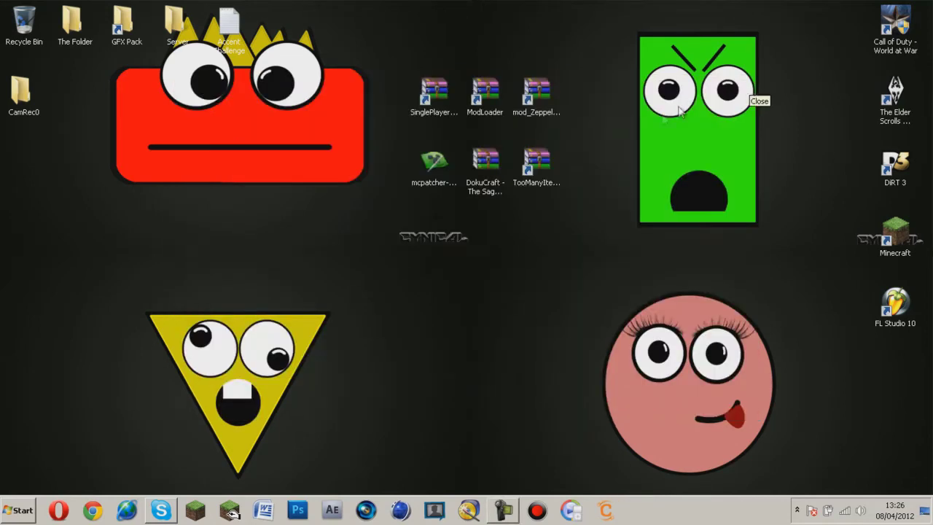
- Open Roaming > .minecraft > texturepacks via %appdata%, then open the desktop DokuCraft 1.2.4 archive
{"action": "left_click", "coordinate": [7, 512]}
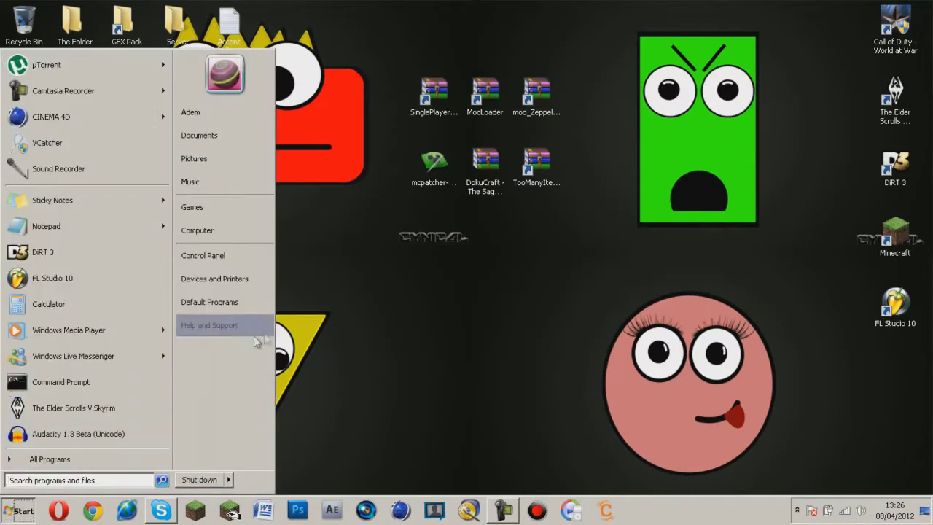
{"action": "type", "text": "%p"}
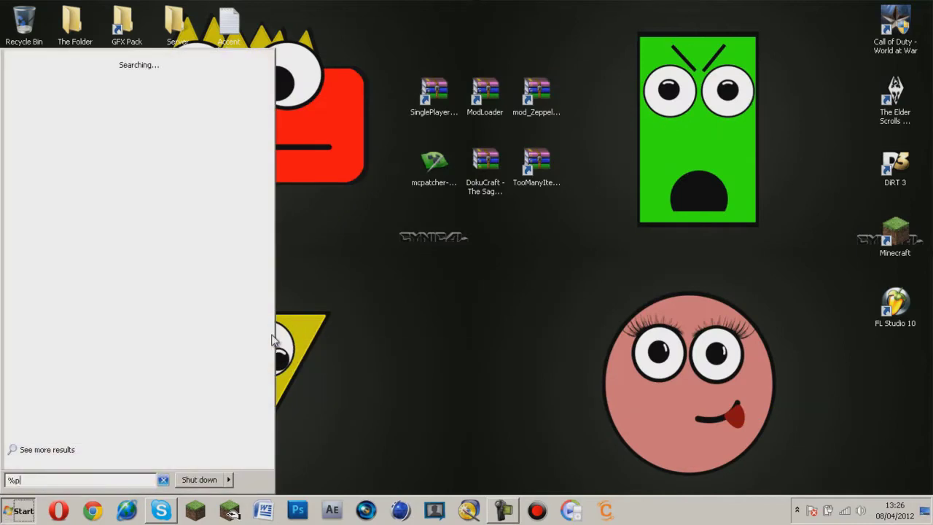
{"action": "type", "text": "appdata%"}
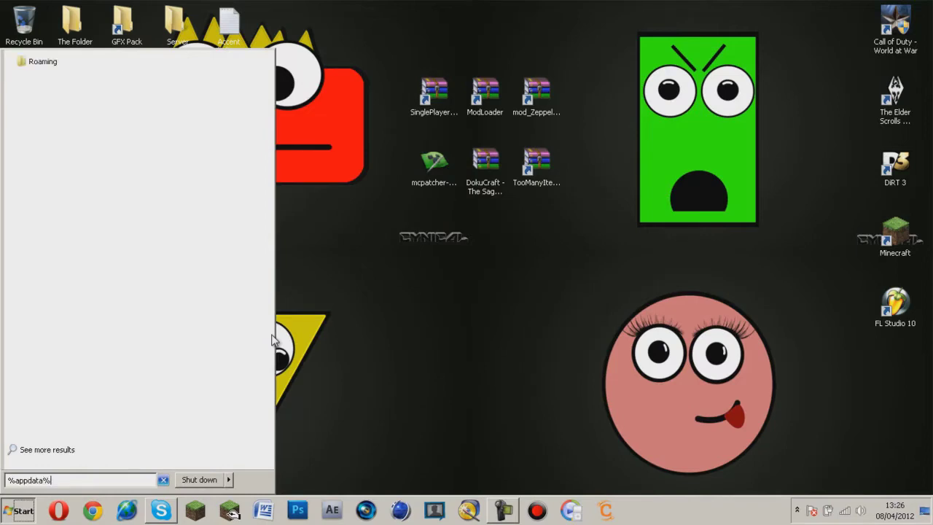
{"action": "left_click", "coordinate": [54, 63]}
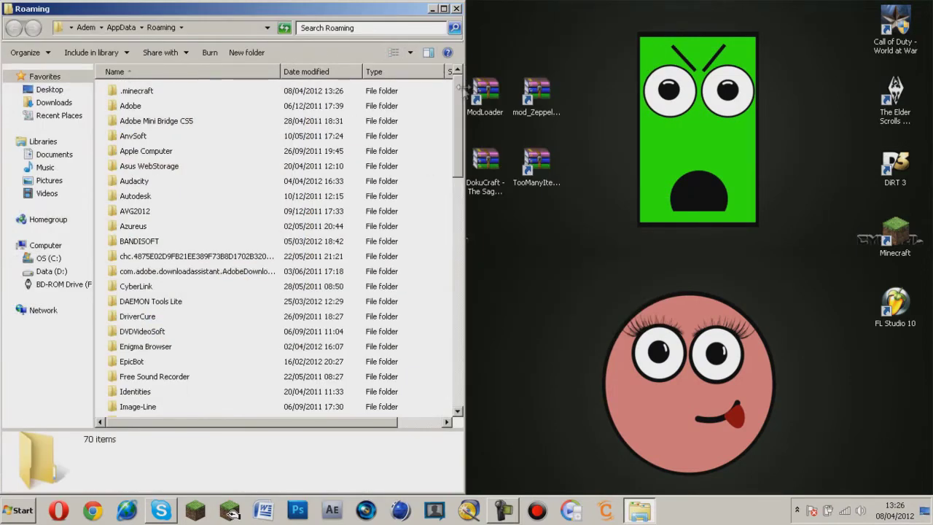
{"action": "mouse_move", "coordinate": [460, 86]}
{"action": "left_mouse_down"}
{"action": "mouse_move", "coordinate": [336, 98]}
{"action": "mouse_move", "coordinate": [401, 97]}
{"action": "left_mouse_up"}
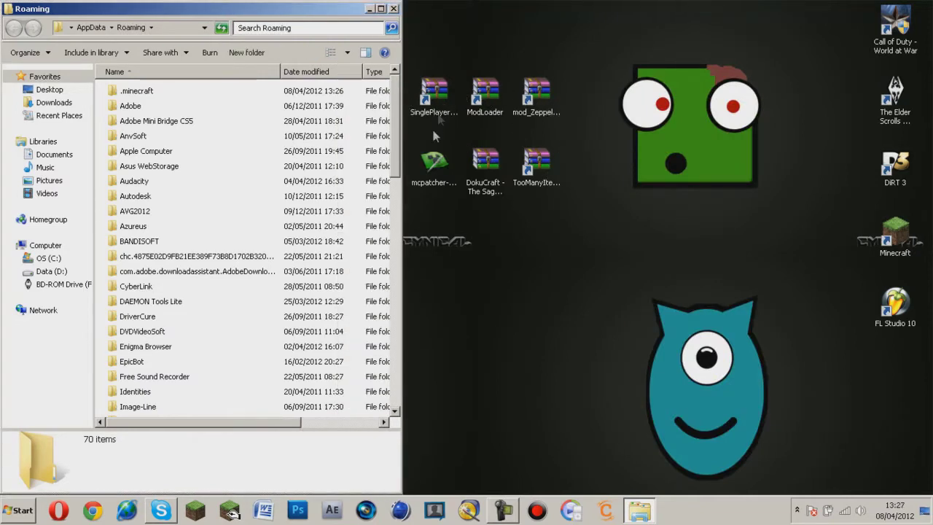
{"action": "double_click", "coordinate": [148, 90]}
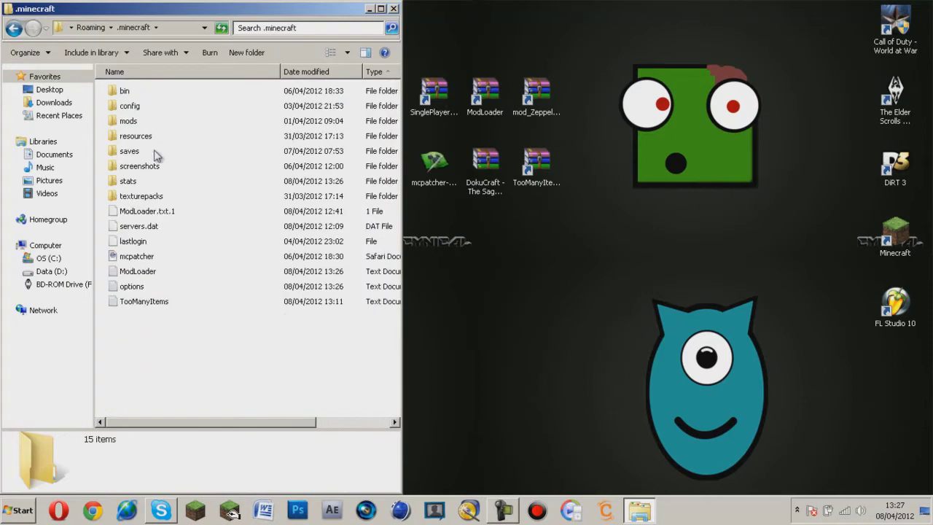
{"action": "double_click", "coordinate": [153, 198]}
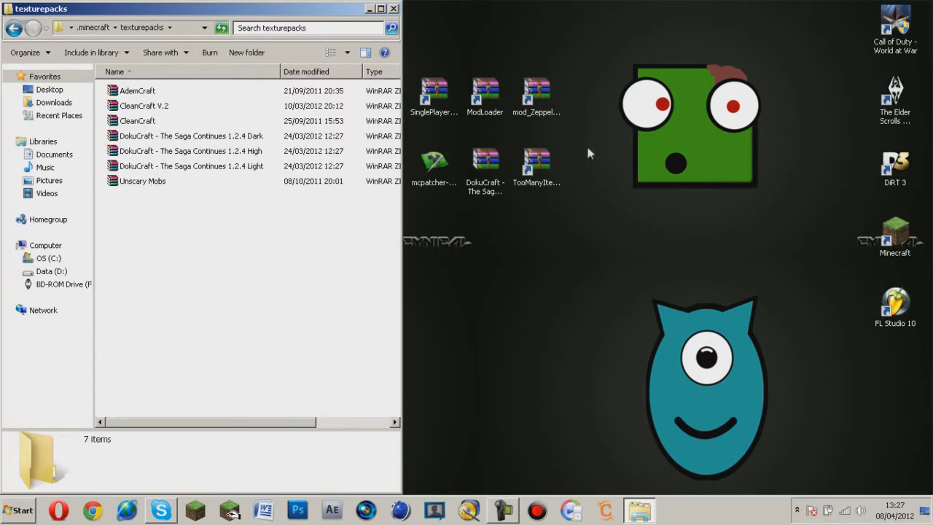
{"action": "double_click", "coordinate": [488, 166]}
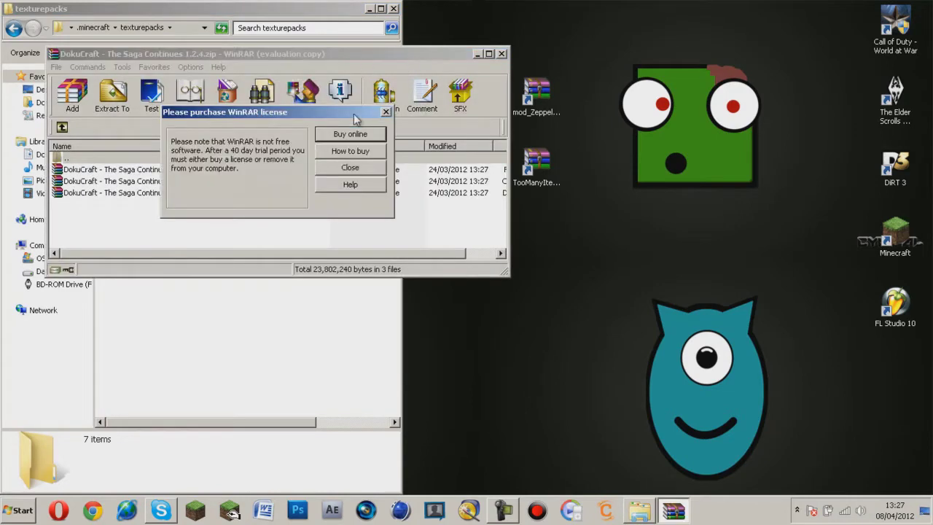
- Drag the three DokuCraft zips into texturepacks, keep the existing packs on conflict, and close WinRAR
{"action": "left_click", "coordinate": [350, 167]}
{"action": "left_click_drag", "start_coordinate": [341, 60], "coordinate": [932, 110]}
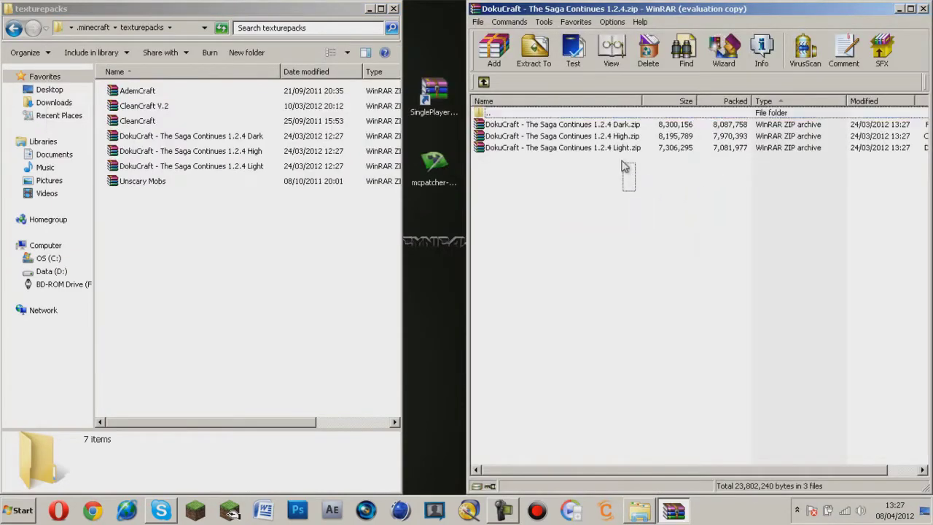
{"action": "left_click_drag", "start_coordinate": [624, 166], "coordinate": [615, 124]}
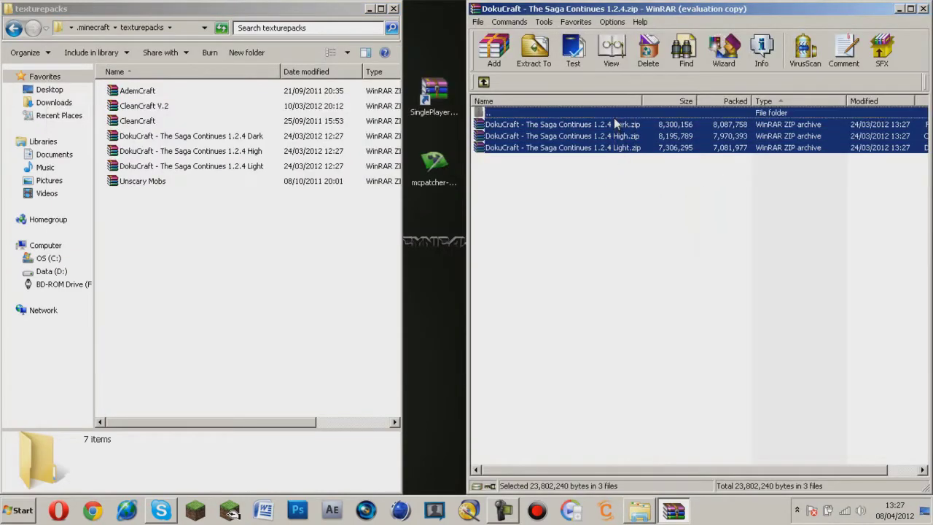
{"action": "left_click", "coordinate": [505, 173]}
{"action": "mouse_move", "coordinate": [505, 173]}
{"action": "left_mouse_down"}
{"action": "mouse_move", "coordinate": [500, 129]}
{"action": "mouse_move", "coordinate": [250, 167]}
{"action": "mouse_move", "coordinate": [211, 221]}
{"action": "left_mouse_up"}
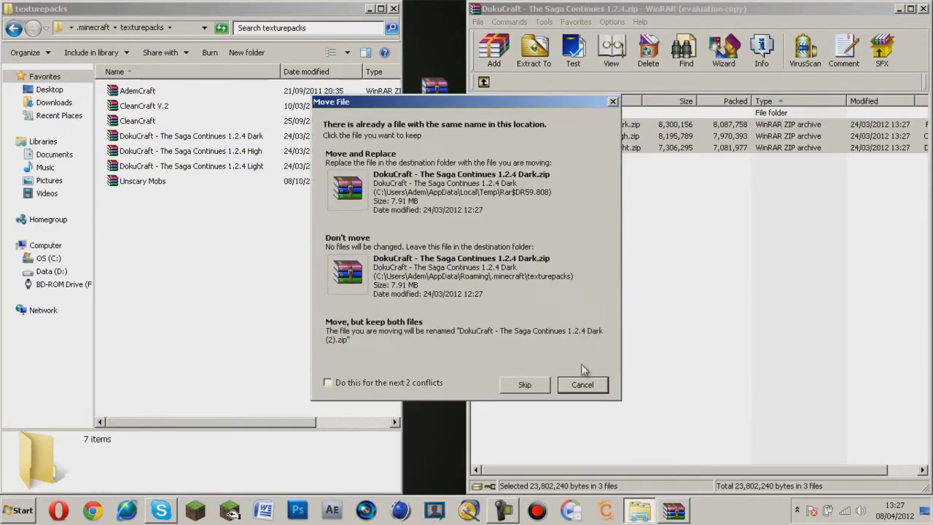
{"action": "left_click", "coordinate": [588, 387]}
{"action": "left_click", "coordinate": [922, 9]}
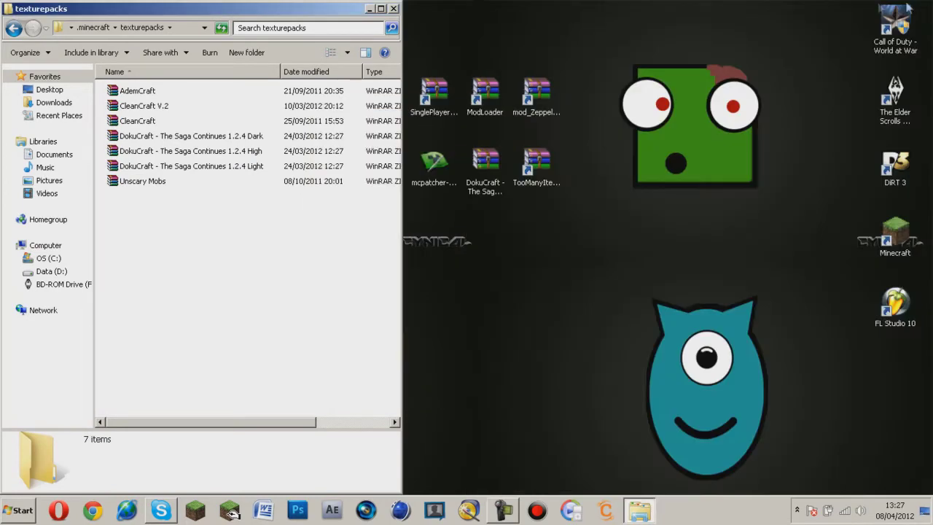
- Run MCPatcher past the security warning and patch minecraft.jar with HD Textures and HD Font
{"action": "left_click", "coordinate": [393, 9]}
{"action": "double_click", "coordinate": [434, 164]}
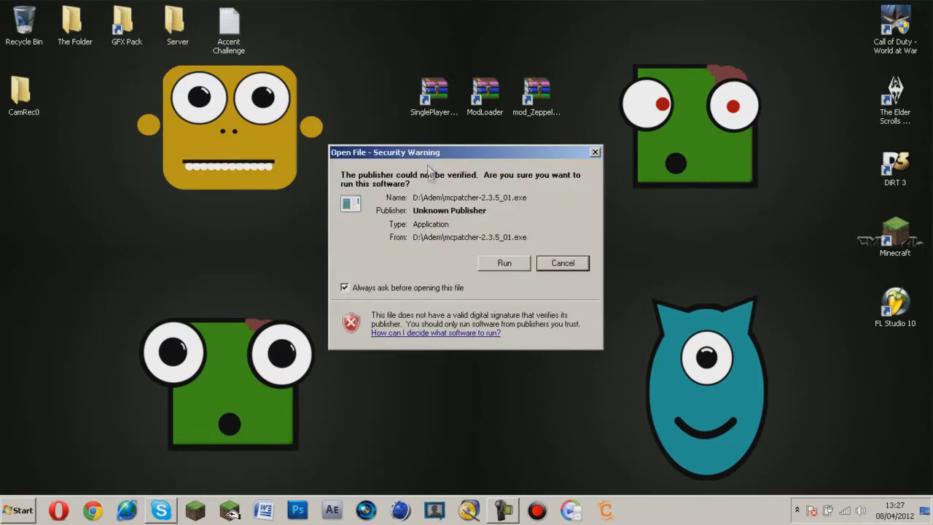
{"action": "left_click", "coordinate": [501, 261]}
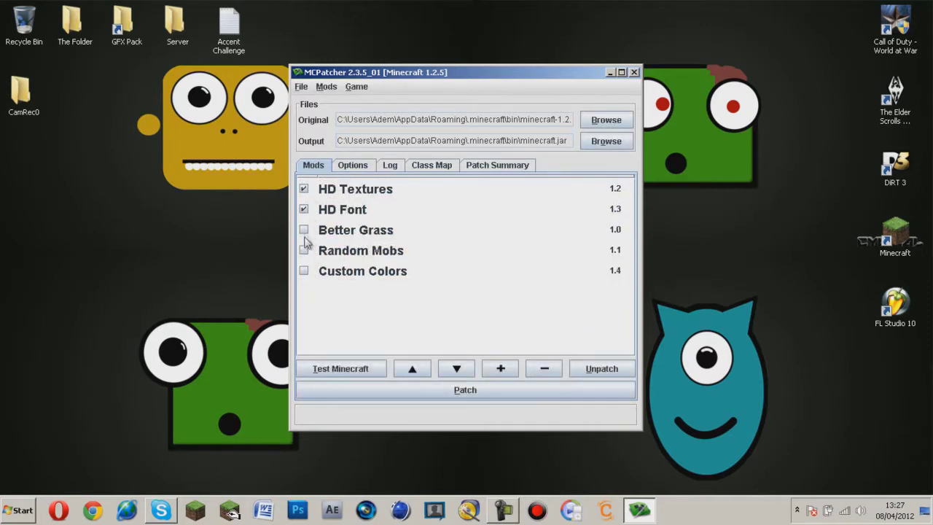
{"action": "left_click", "coordinate": [323, 192]}
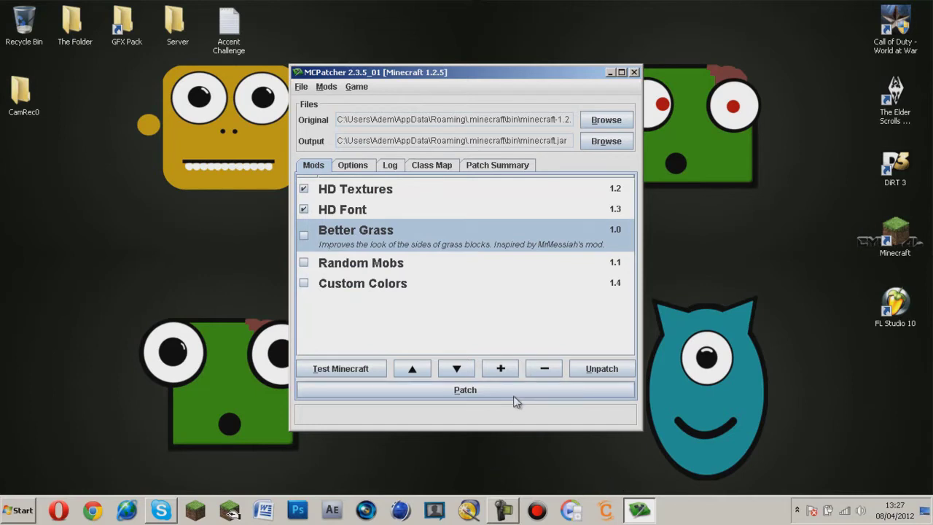
{"action": "left_click", "coordinate": [513, 392]}
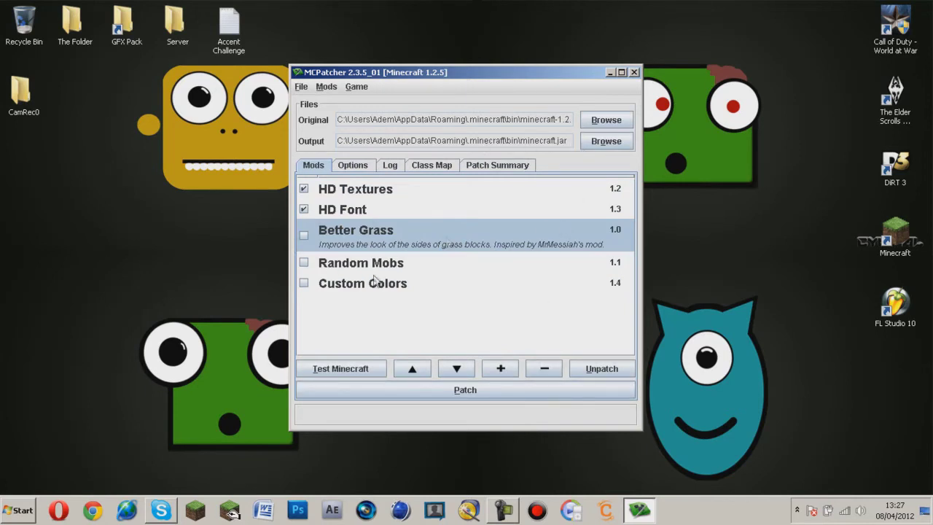
{"action": "left_click", "coordinate": [634, 72]}
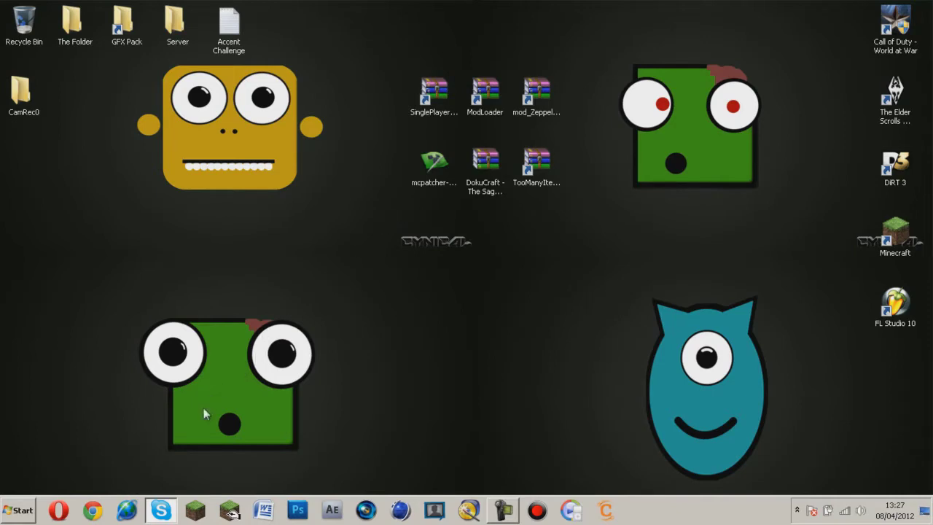
- Open the Roaming > .minecraft > bin folder via %appdata%
{"action": "key", "text": "super"}
{"action": "type", "text": "%app"}
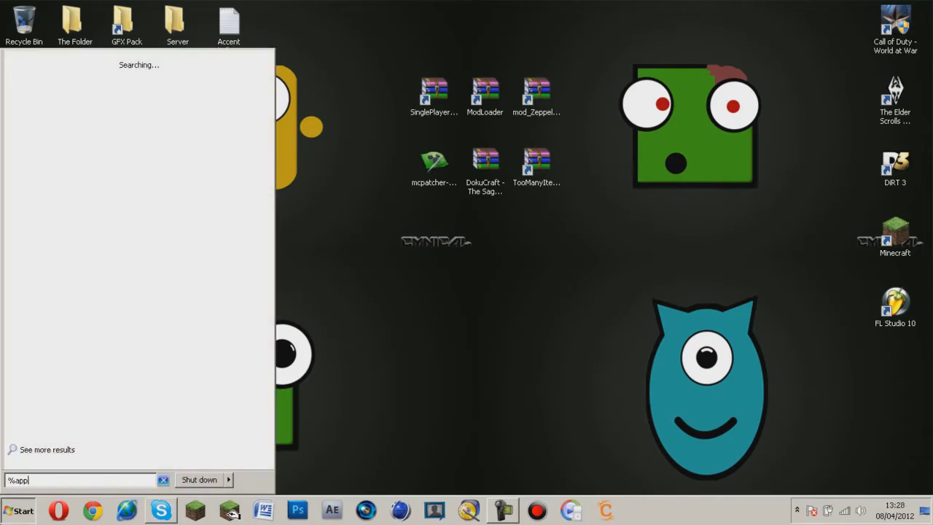
{"action": "type", "text": "data%"}
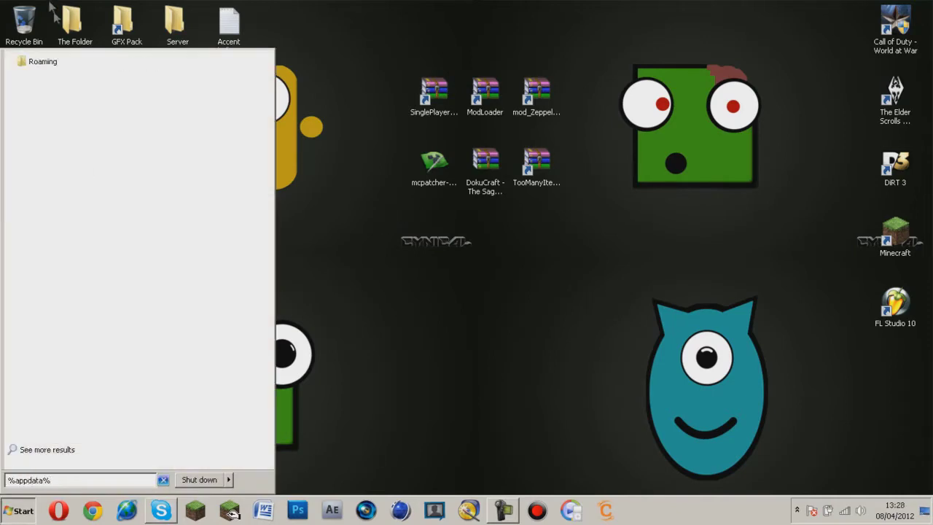
{"action": "left_click", "coordinate": [66, 63]}
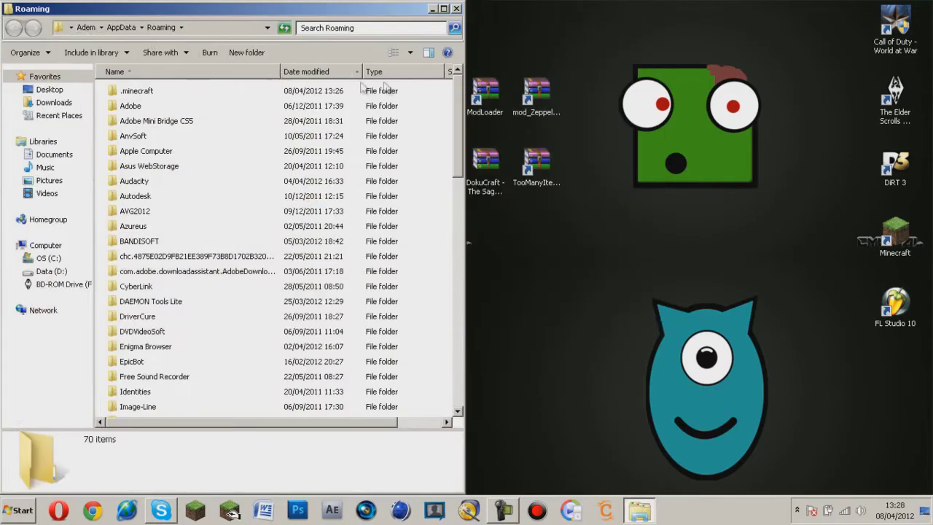
{"action": "mouse_move", "coordinate": [475, 95]}
{"action": "left_mouse_down"}
{"action": "mouse_move", "coordinate": [462, 89]}
{"action": "mouse_move", "coordinate": [147, 169]}
{"action": "left_mouse_up"}
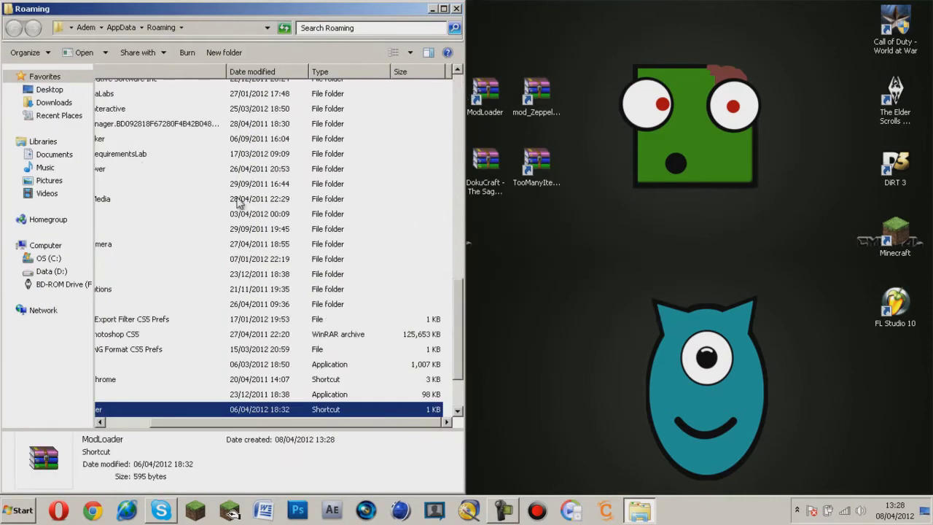
{"action": "scroll", "coordinate": [292, 241], "scroll_direction": "up", "scroll_amount": 15}
{"action": "scroll", "coordinate": [129, 412], "scroll_direction": "left", "scroll_amount": 3}
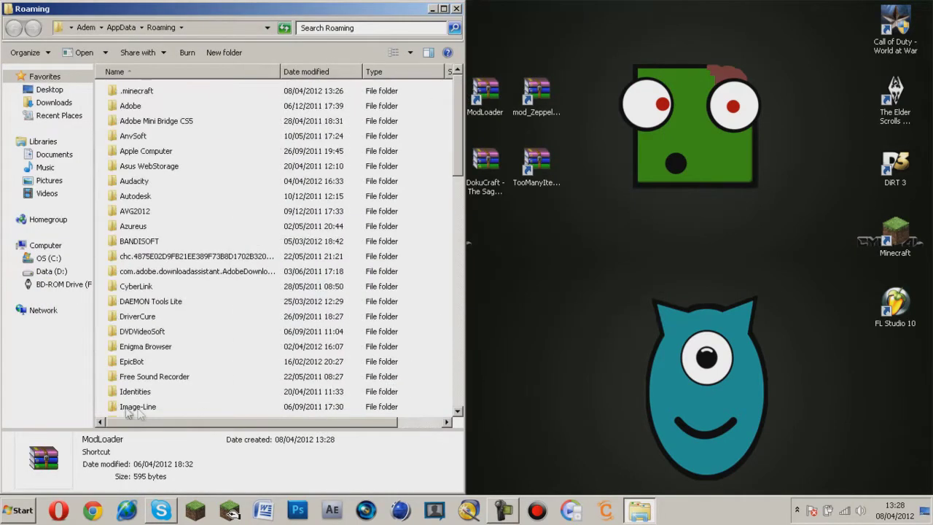
{"action": "double_click", "coordinate": [190, 93]}
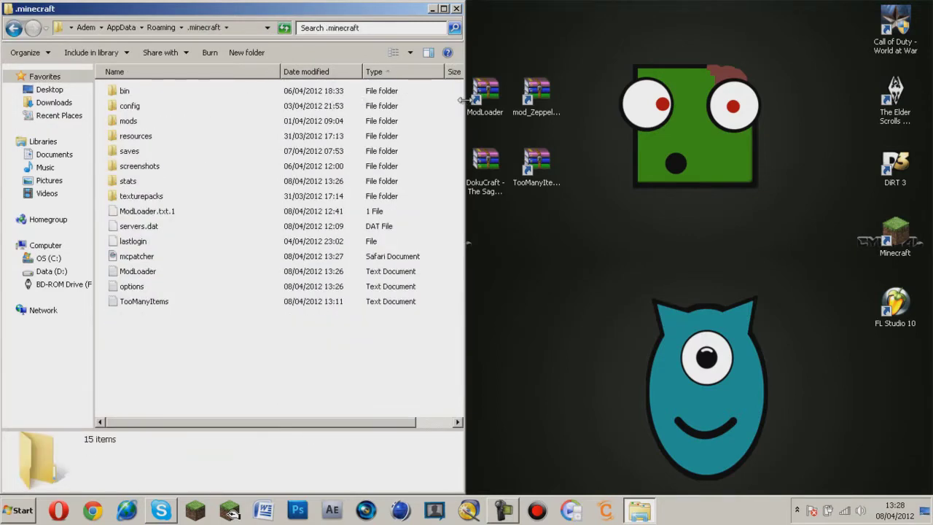
{"action": "mouse_move", "coordinate": [461, 100]}
{"action": "left_mouse_down"}
{"action": "mouse_move", "coordinate": [386, 101]}
{"action": "mouse_move", "coordinate": [402, 101]}
{"action": "left_mouse_up"}
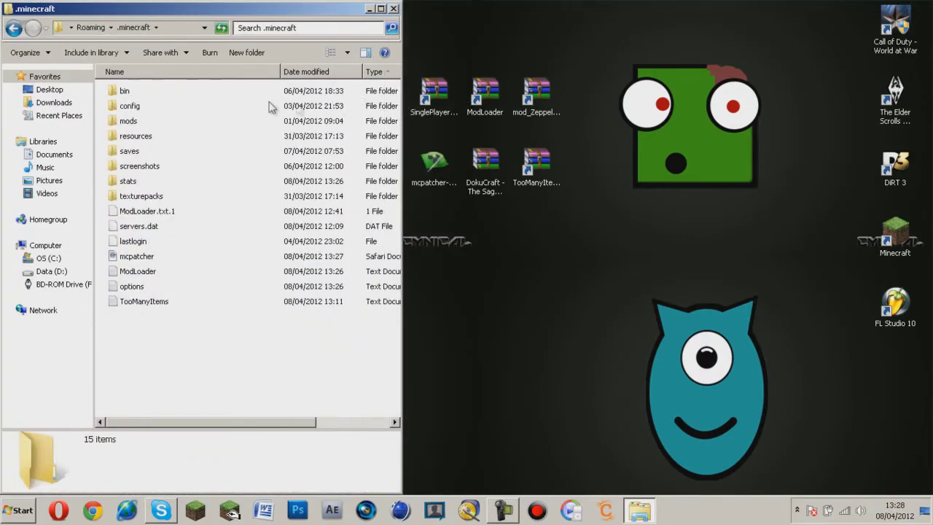
{"action": "double_click", "coordinate": [170, 90]}
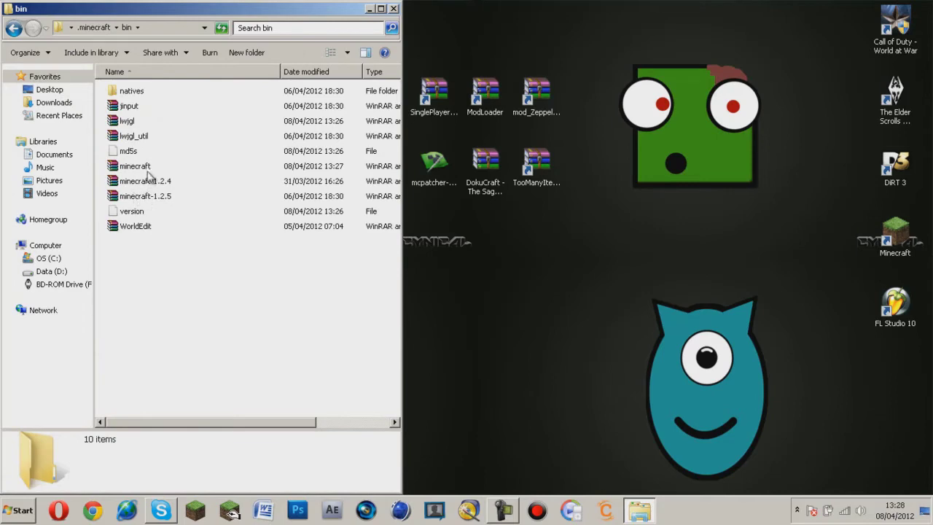
- Open minecraft.jar in WinRAR with the ModLoader archive snapped beside it
{"action": "double_click", "coordinate": [135, 168]}
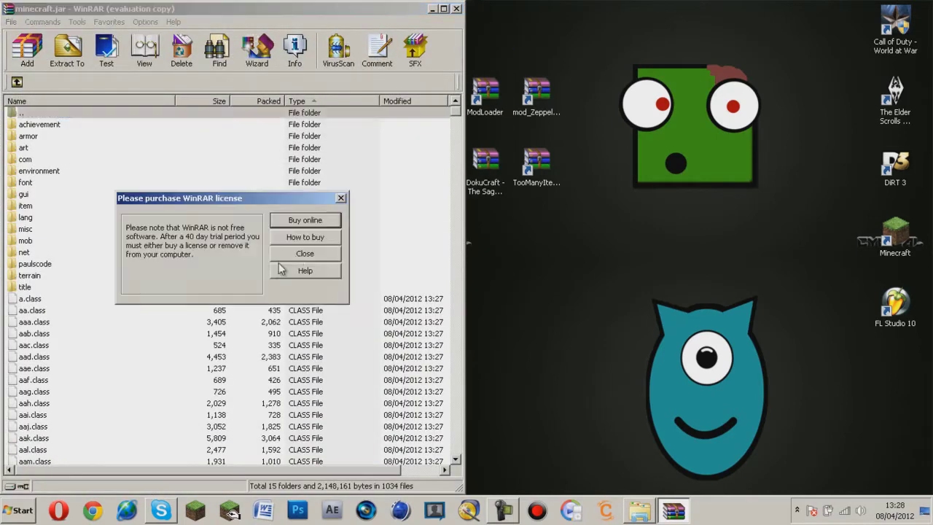
{"action": "left_click", "coordinate": [298, 263]}
{"action": "double_click", "coordinate": [481, 84]}
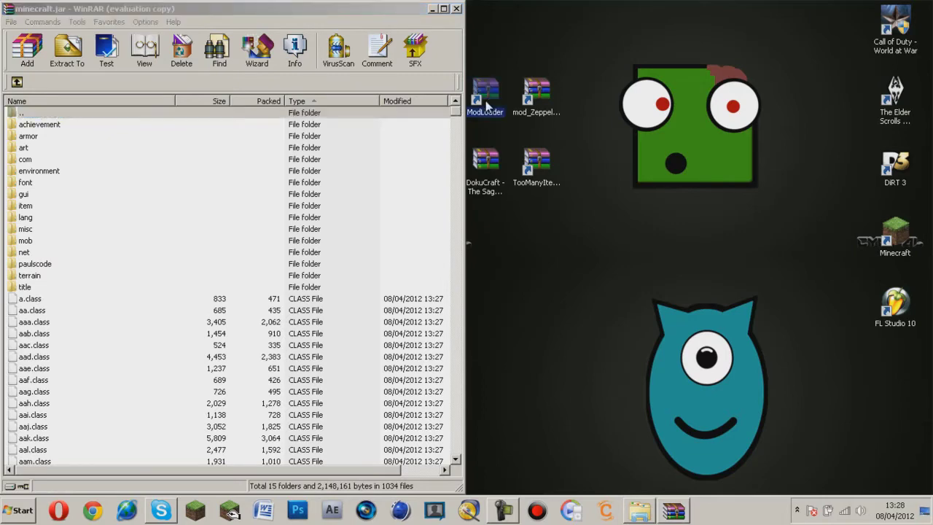
{"action": "key", "text": "super+Right"}
- Add ModLoader's 19 class files to minecraft.jar (now 1040 files) and close the ModLoader archive
{"action": "mouse_move", "coordinate": [586, 379]}
{"action": "left_mouse_down"}
{"action": "mouse_move", "coordinate": [587, 239]}
{"action": "mouse_move", "coordinate": [567, 191]}
{"action": "left_mouse_up"}
{"action": "left_click", "coordinate": [784, 257]}
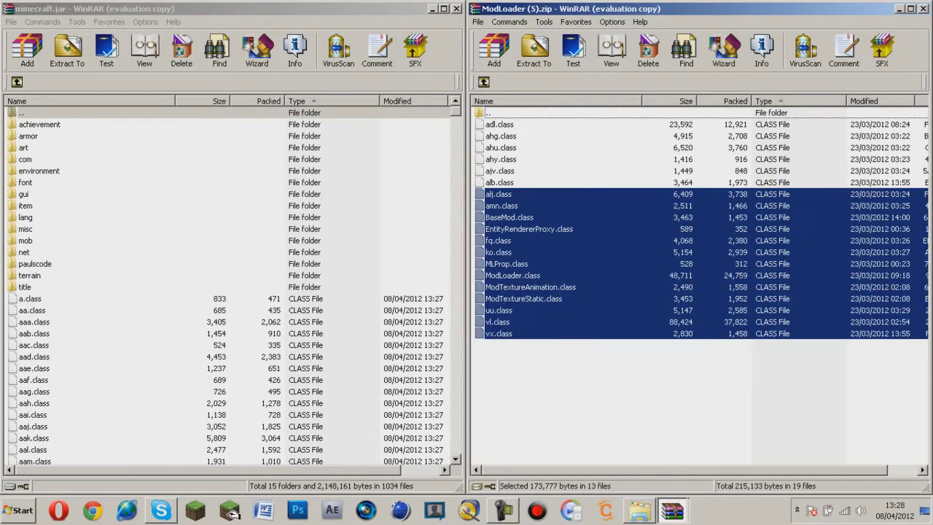
{"action": "left_click", "coordinate": [565, 399]}
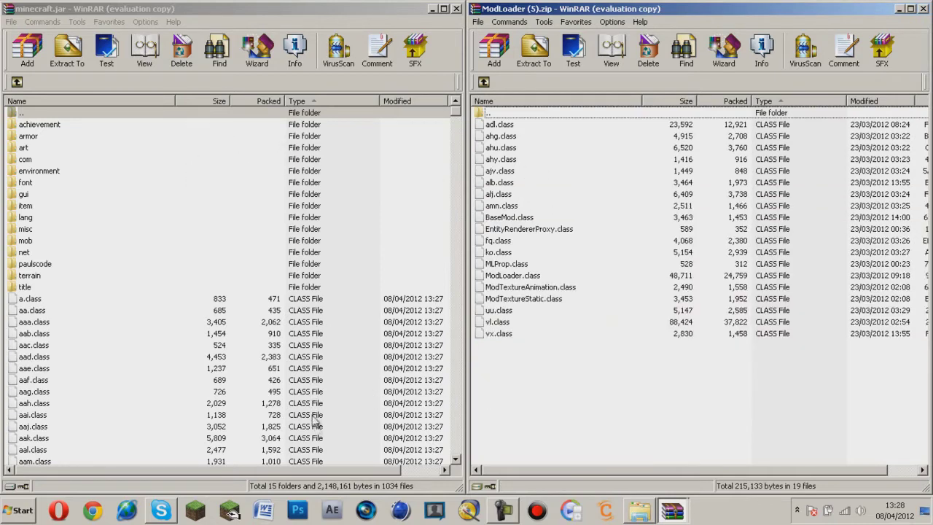
{"action": "mouse_move", "coordinate": [535, 355]}
{"action": "left_mouse_down"}
{"action": "mouse_move", "coordinate": [527, 129]}
{"action": "mouse_move", "coordinate": [413, 314]}
{"action": "left_mouse_up"}
{"action": "left_click", "coordinate": [212, 364]}
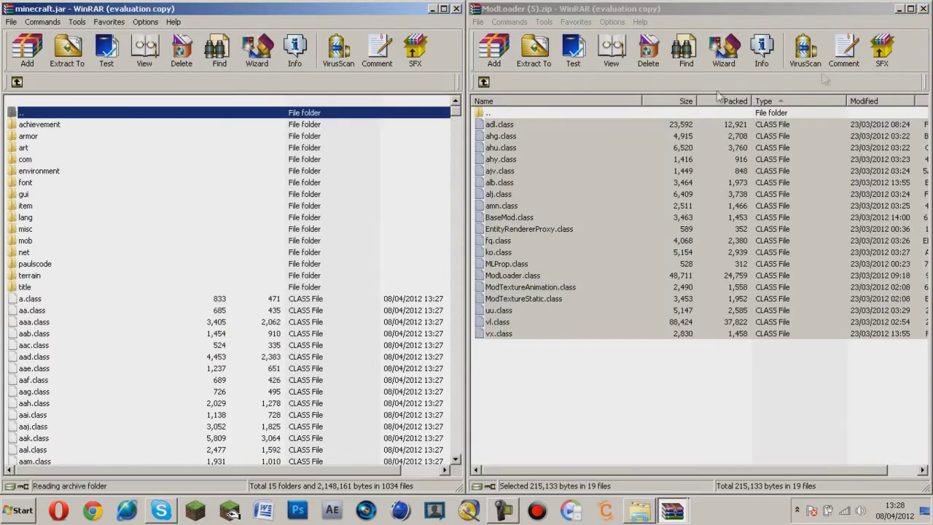
{"action": "left_click", "coordinate": [922, 10]}
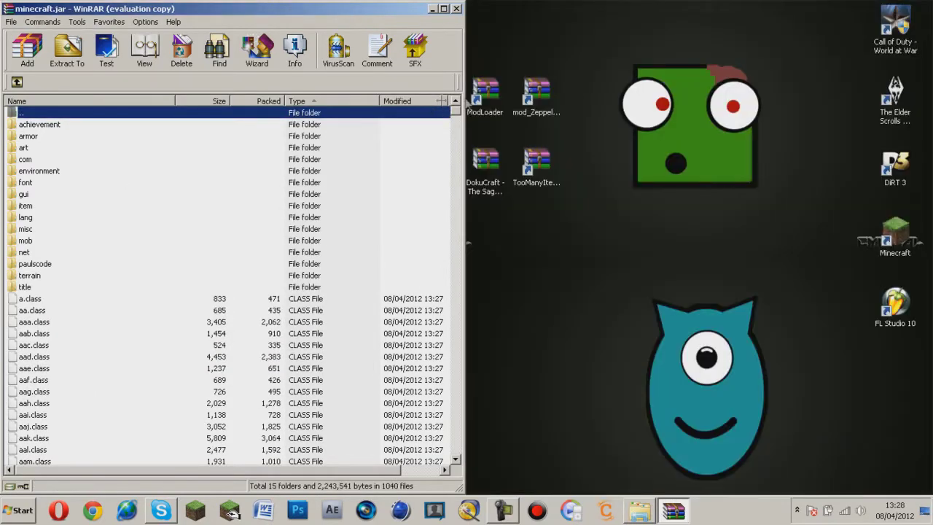
- Add mod_Zeppelin's MetaRotation and Zeppelin folders plus class files to minecraft.jar, then close it
{"action": "double_click", "coordinate": [522, 101]}
{"action": "key", "text": "super+Right"}
{"action": "left_click_drag", "start_coordinate": [572, 217], "coordinate": [545, 146]}
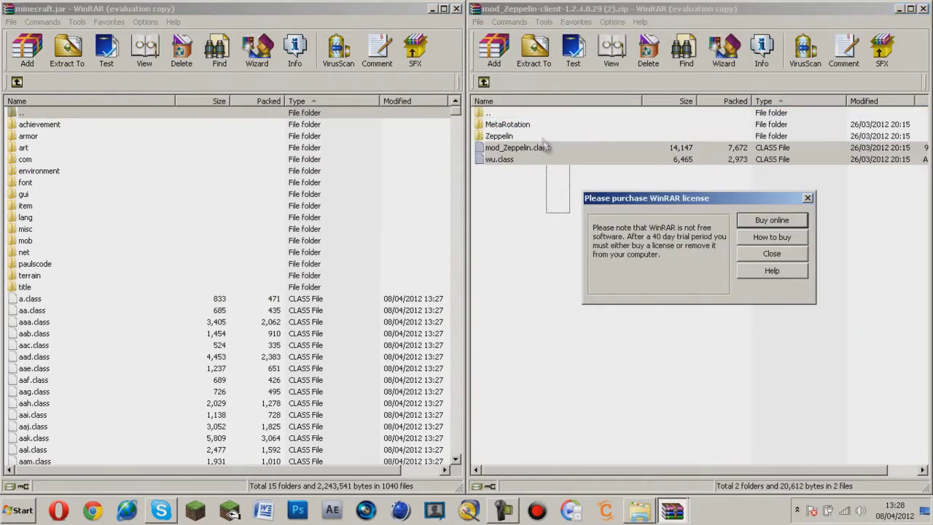
{"action": "left_click", "coordinate": [758, 252]}
{"action": "mouse_move", "coordinate": [614, 239]}
{"action": "left_mouse_down"}
{"action": "mouse_move", "coordinate": [535, 125]}
{"action": "mouse_move", "coordinate": [419, 219]}
{"action": "mouse_move", "coordinate": [321, 331]}
{"action": "left_mouse_up"}
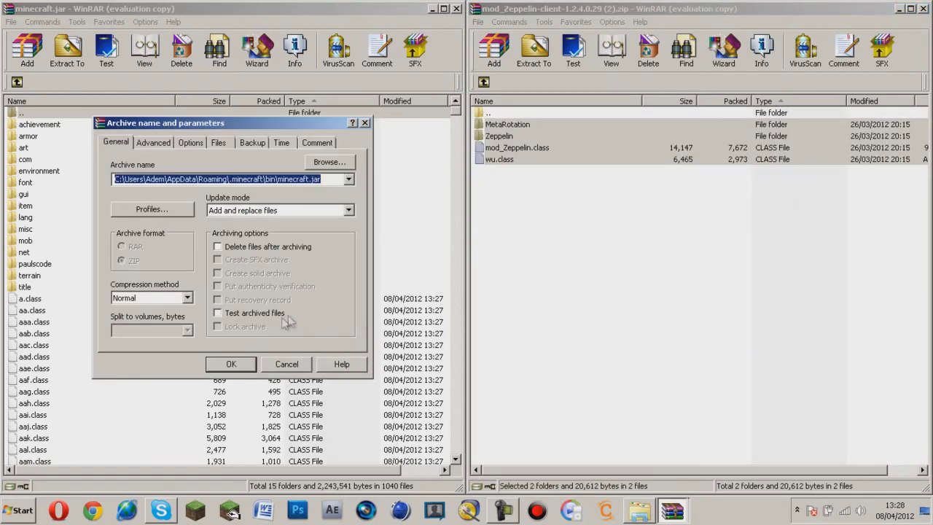
{"action": "left_click", "coordinate": [232, 363]}
{"action": "left_click", "coordinate": [924, 9]}
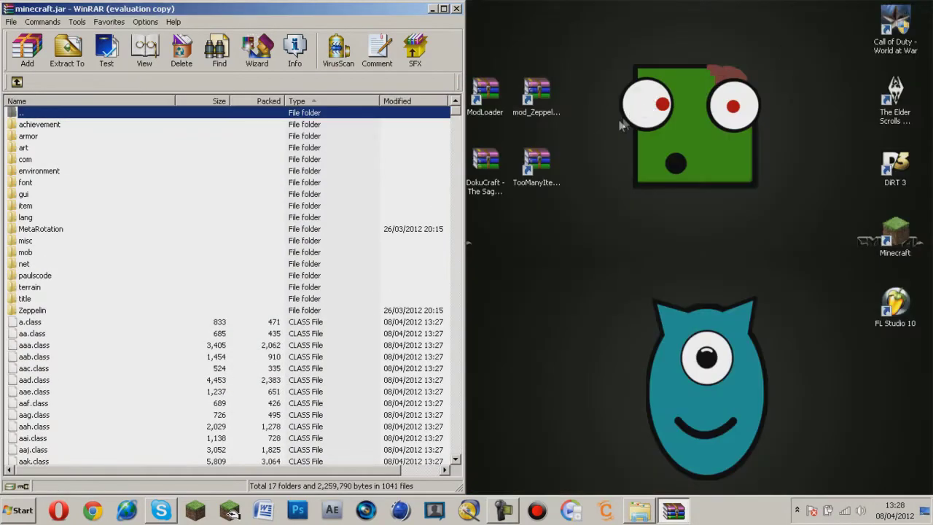
- Add TooManyItems' 23 files to minecraft.jar (now 1063 files) and close the TooManyItems archive
{"action": "double_click", "coordinate": [536, 165]}
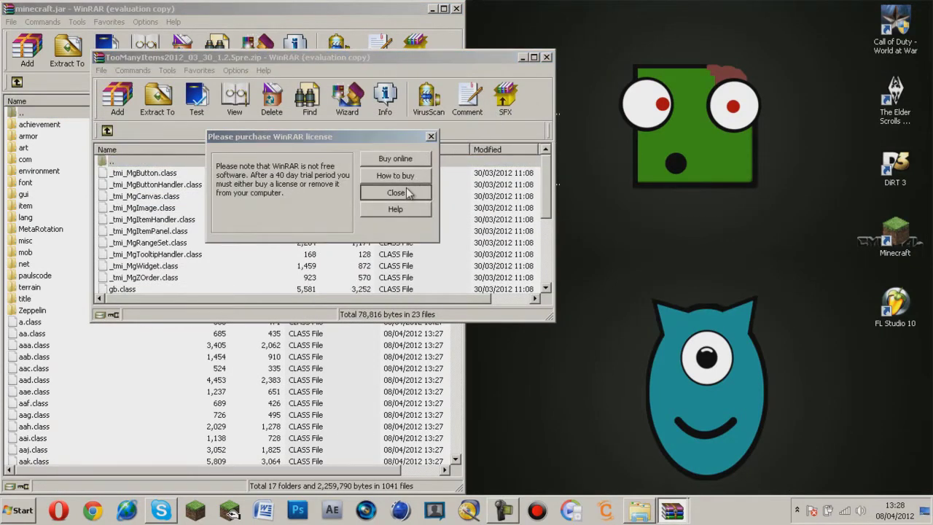
{"action": "left_click", "coordinate": [437, 192]}
{"action": "left_click_drag", "start_coordinate": [428, 59], "coordinate": [927, 47]}
{"action": "mouse_move", "coordinate": [543, 403]}
{"action": "left_mouse_down"}
{"action": "mouse_move", "coordinate": [520, 117]}
{"action": "mouse_move", "coordinate": [276, 404]}
{"action": "left_mouse_up"}
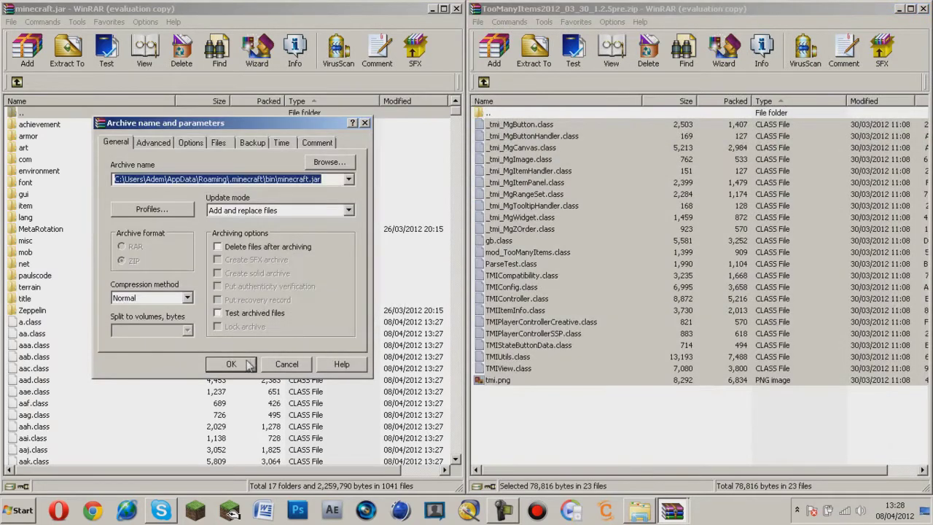
{"action": "left_click", "coordinate": [249, 365]}
{"action": "left_click", "coordinate": [919, 10]}
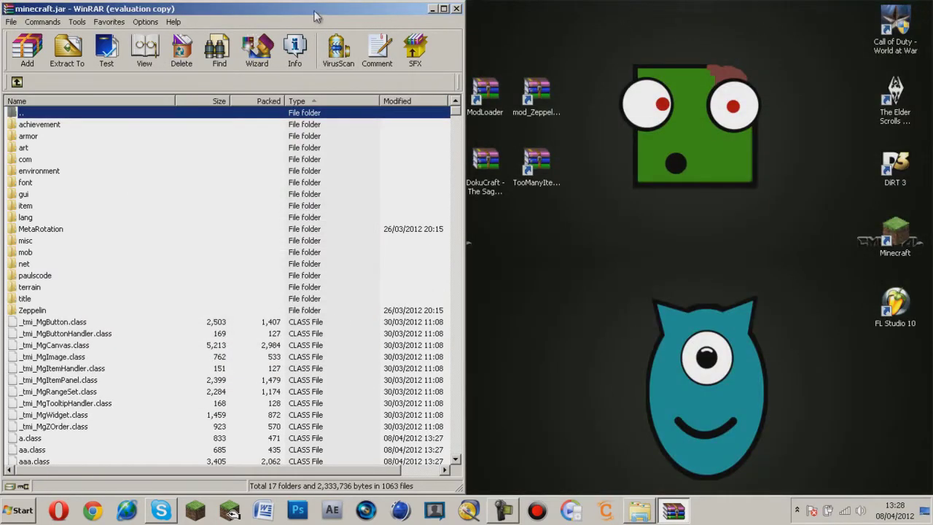
{"action": "left_click_drag", "start_coordinate": [317, 16], "coordinate": [930, 69]}
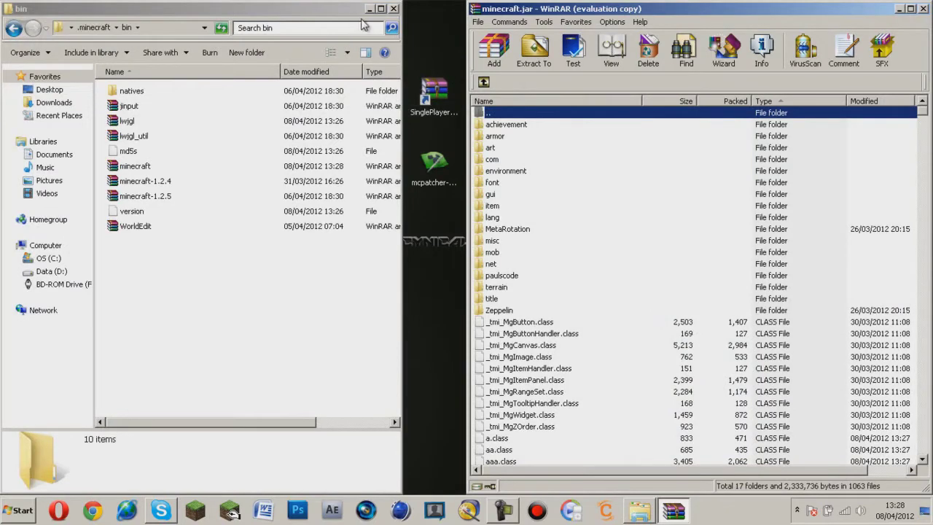
- Add all SinglePlayerCommands files except WorldEdit.jar to minecraft.jar (1087 files), then close minecraft.jar
{"action": "left_click", "coordinate": [369, 9]}
{"action": "double_click", "coordinate": [439, 86]}
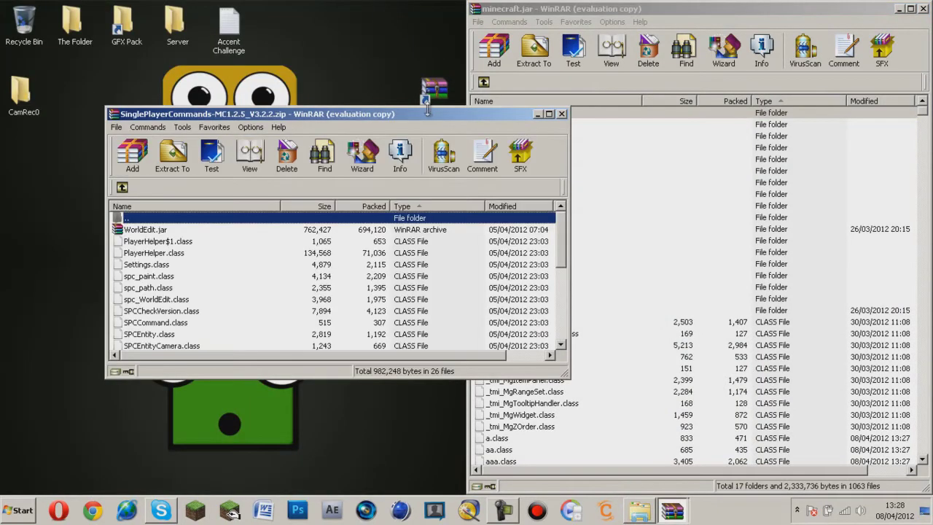
{"action": "key", "text": "super+Left"}
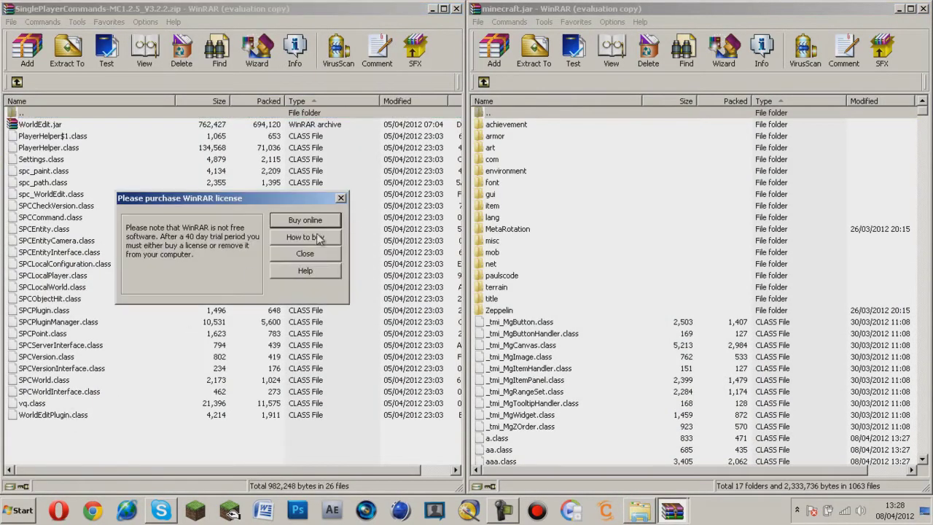
{"action": "left_click", "coordinate": [298, 253]}
{"action": "left_click_drag", "start_coordinate": [102, 415], "coordinate": [55, 82]}
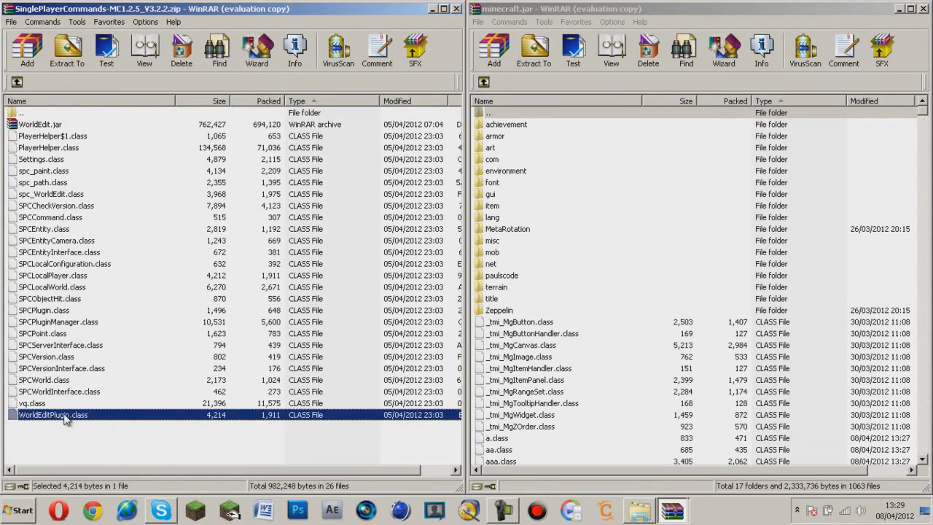
{"action": "mouse_move", "coordinate": [49, 429]}
{"action": "left_mouse_down"}
{"action": "mouse_move", "coordinate": [48, 137]}
{"action": "mouse_move", "coordinate": [437, 175]}
{"action": "mouse_move", "coordinate": [584, 258]}
{"action": "left_mouse_up"}
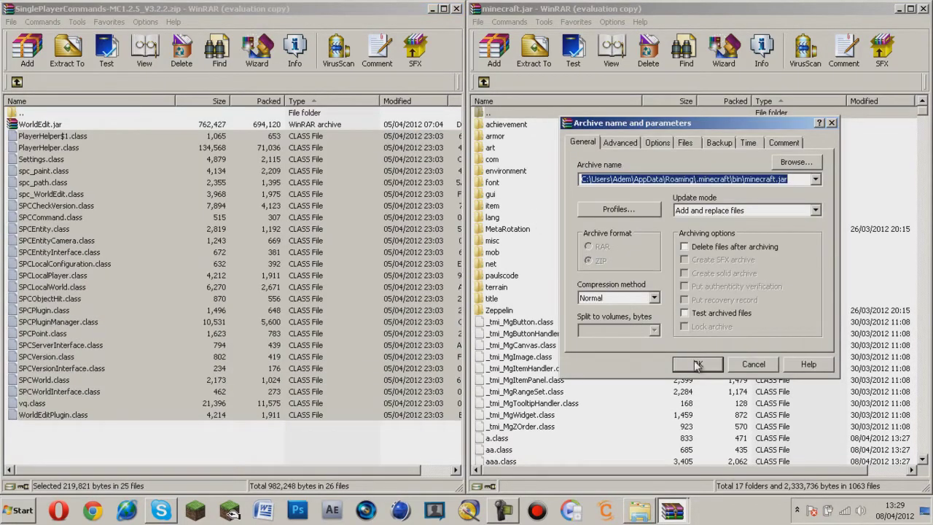
{"action": "left_click", "coordinate": [697, 365]}
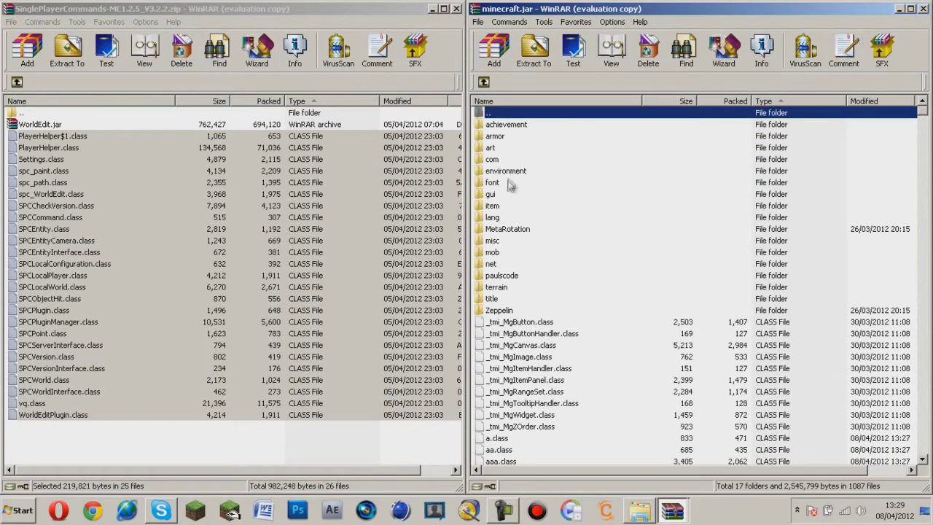
{"action": "left_click", "coordinate": [505, 231]}
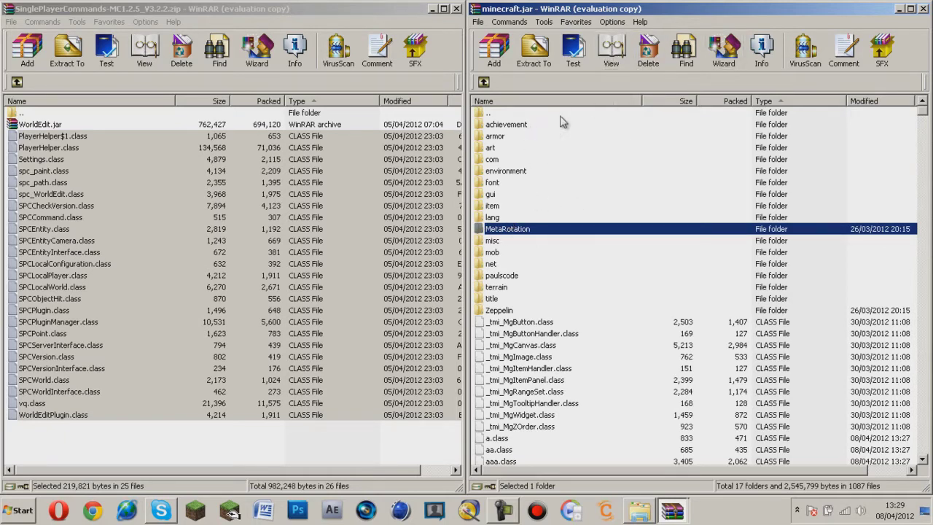
{"action": "left_click", "coordinate": [923, 9]}
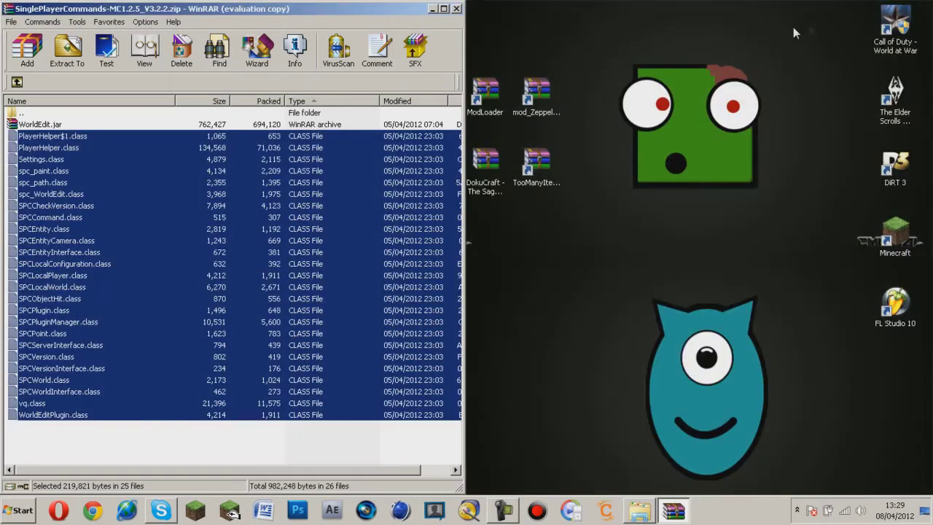
{"action": "key", "text": "super+Right"}
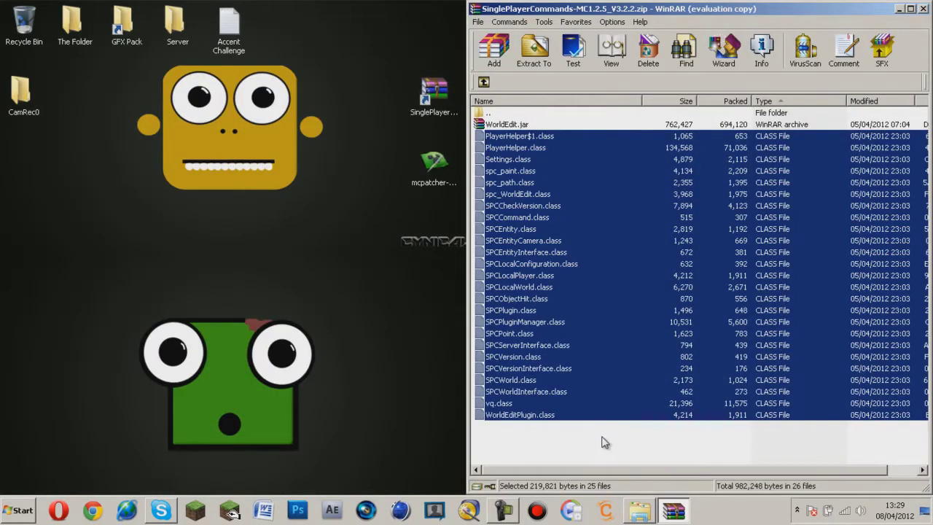
- Copy WorldEdit.jar into the bin folder replacing the old one, then close both windows
{"action": "left_click", "coordinate": [636, 514]}
{"action": "left_click_drag", "start_coordinate": [285, 12], "coordinate": [6, 42]}
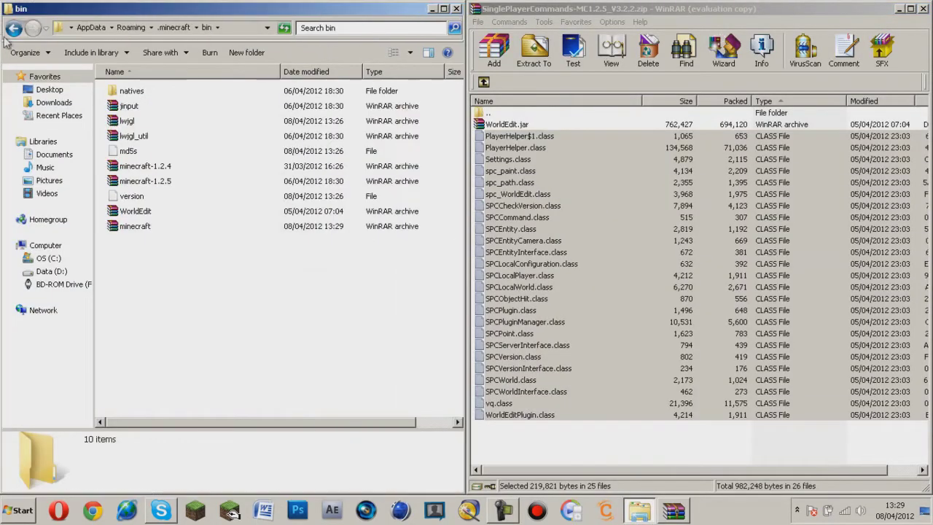
{"action": "left_click", "coordinate": [513, 125]}
{"action": "left_click_drag", "start_coordinate": [573, 417], "coordinate": [551, 379]}
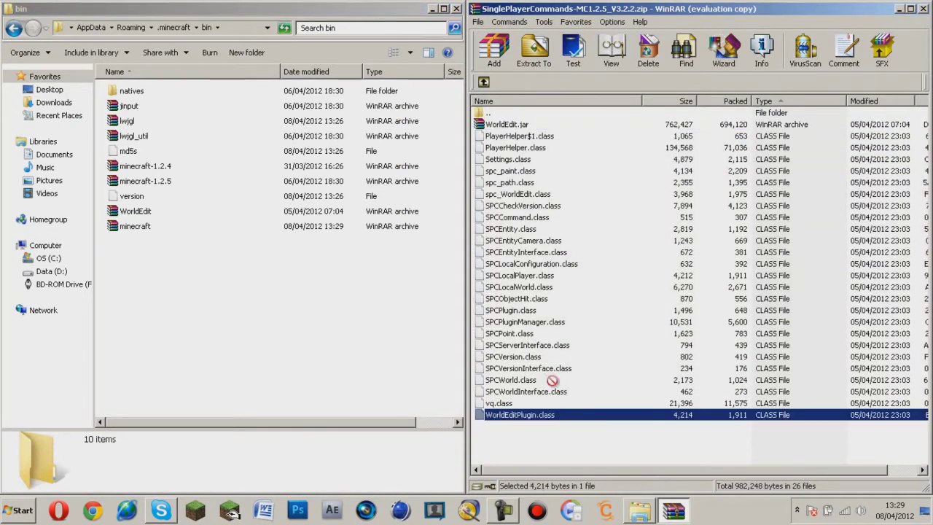
{"action": "left_click", "coordinate": [552, 435]}
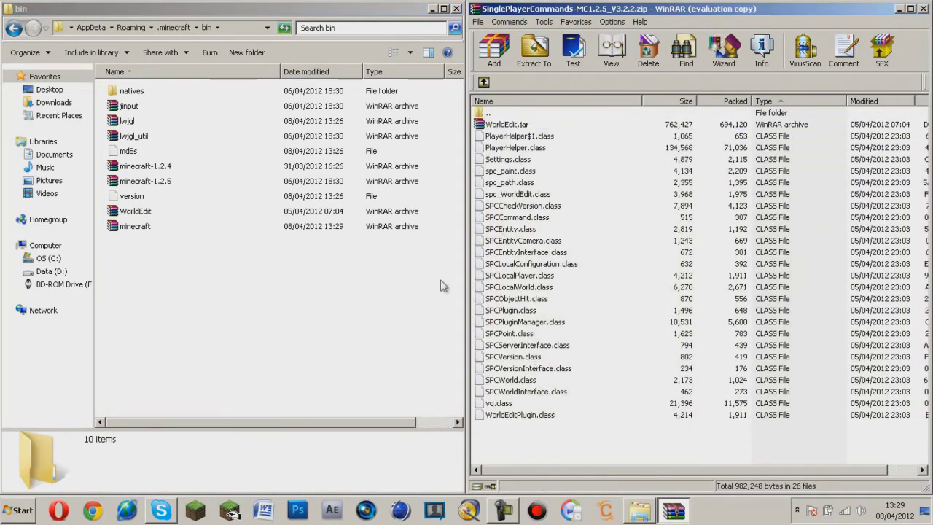
{"action": "mouse_move", "coordinate": [522, 130]}
{"action": "left_mouse_down"}
{"action": "mouse_move", "coordinate": [324, 204]}
{"action": "mouse_move", "coordinate": [268, 287]}
{"action": "left_mouse_up"}
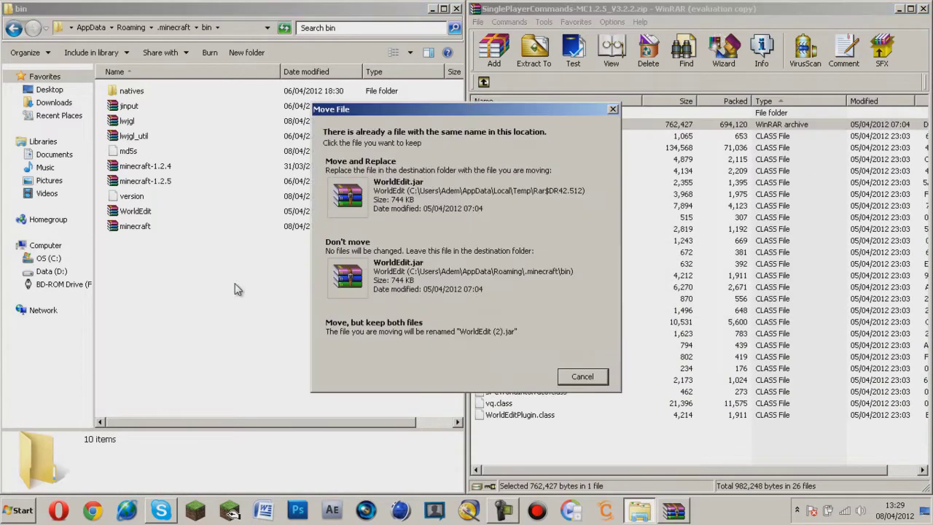
{"action": "left_click", "coordinate": [383, 212]}
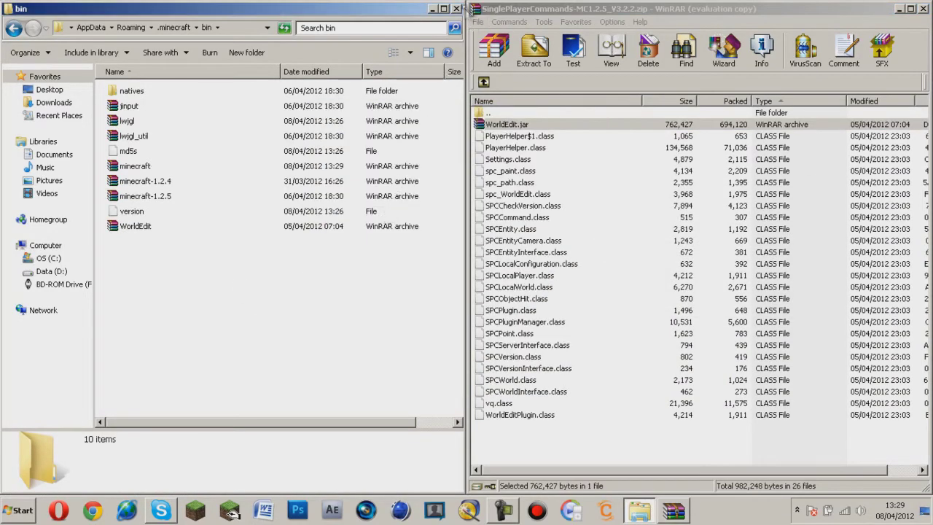
{"action": "left_click", "coordinate": [456, 10]}
{"action": "left_click", "coordinate": [923, 9]}
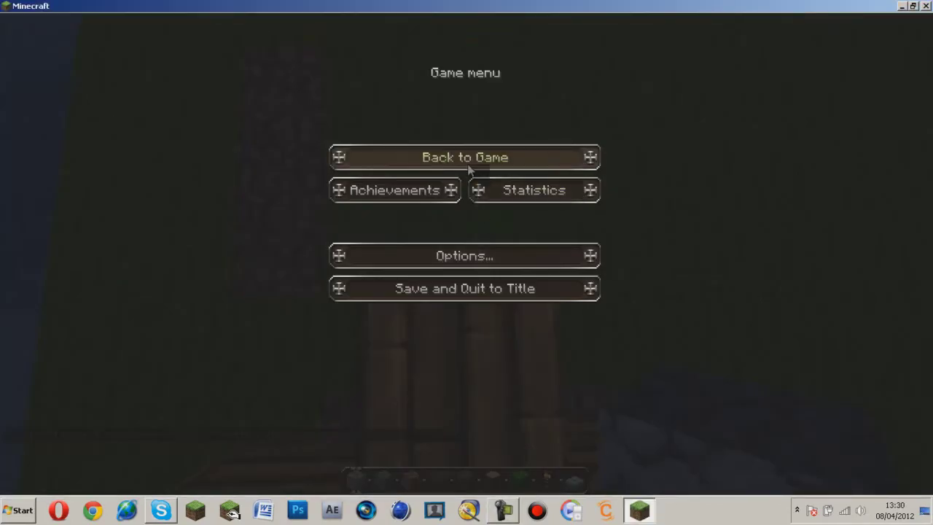
- Resume the game, switch TooManyItems creative mode off, load saved inventory 2, then turn creative on again
{"action": "left_click", "coordinate": [465, 157]}
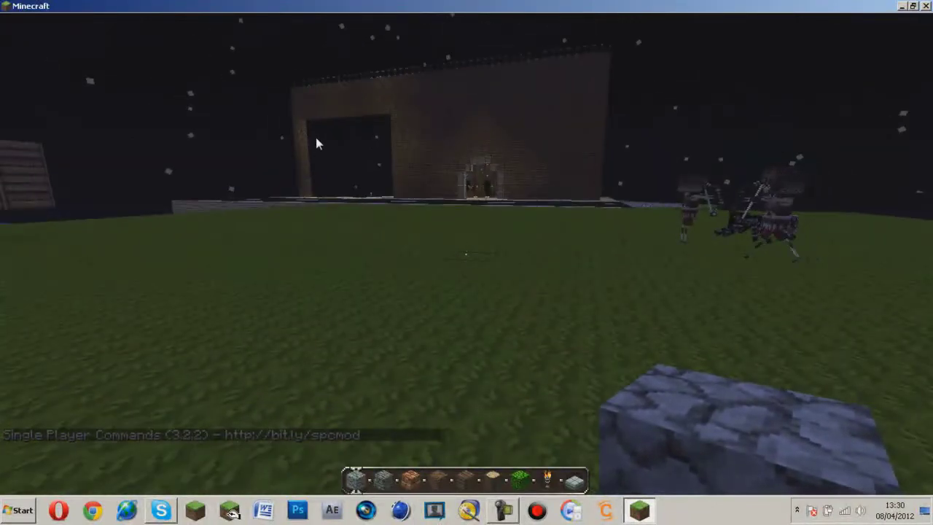
{"action": "key", "text": "e"}
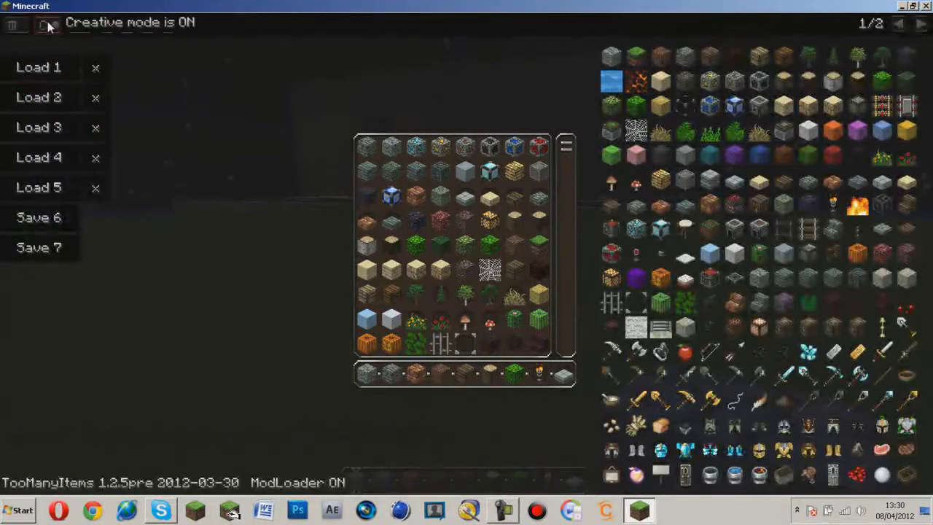
{"action": "left_click", "coordinate": [65, 36]}
{"action": "left_click", "coordinate": [36, 98]}
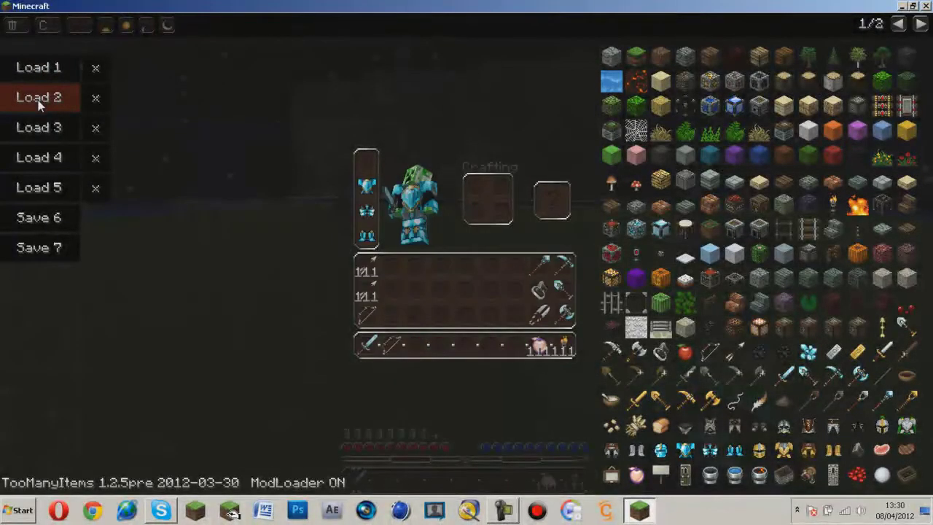
{"action": "left_click", "coordinate": [46, 29]}
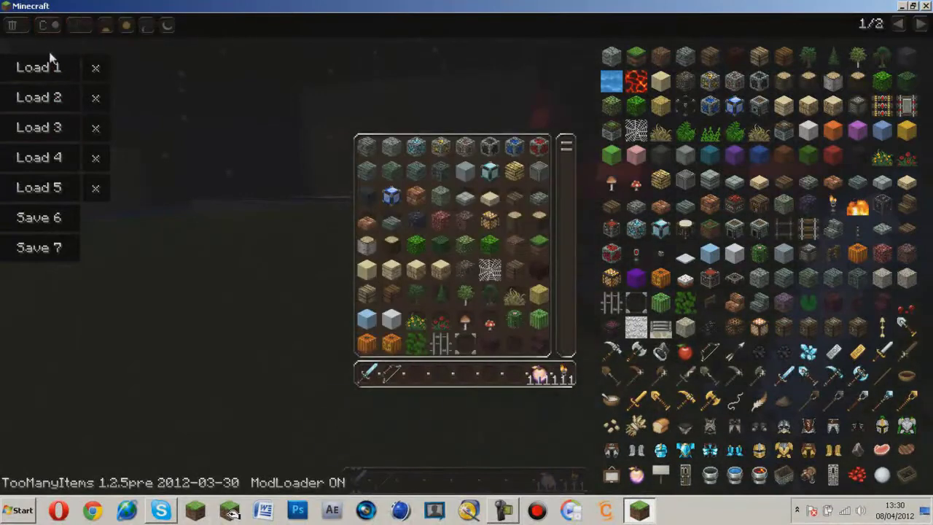
{"action": "key", "text": "e"}
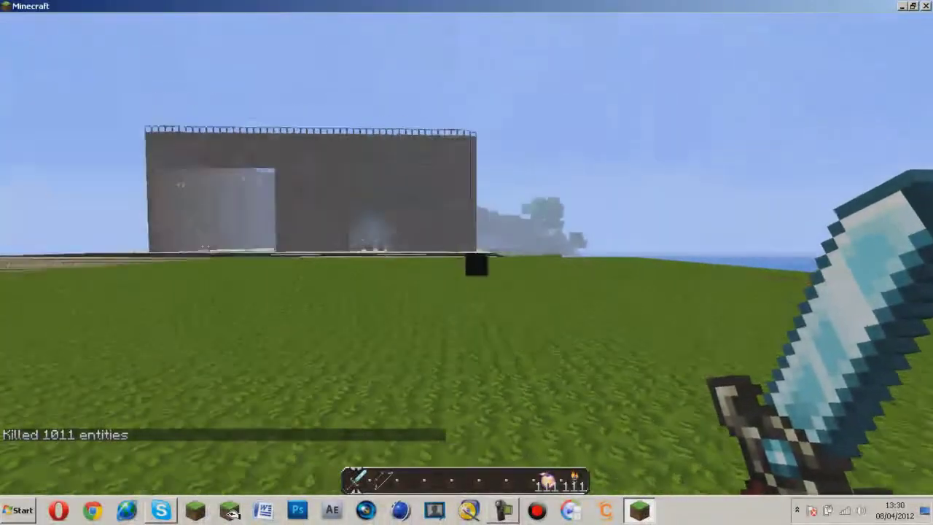
- Turn creative off again, load the diamond-gear inventory, then empty it with the first slot
{"action": "key", "text": "Escape"}
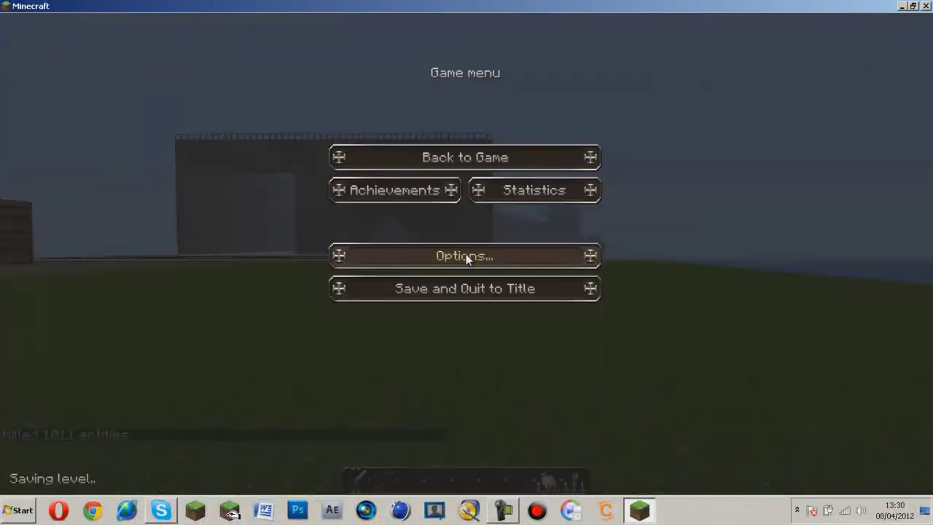
{"action": "key", "text": "Escape"}
{"action": "key", "text": "Escape"}
{"action": "key", "text": "Escape"}
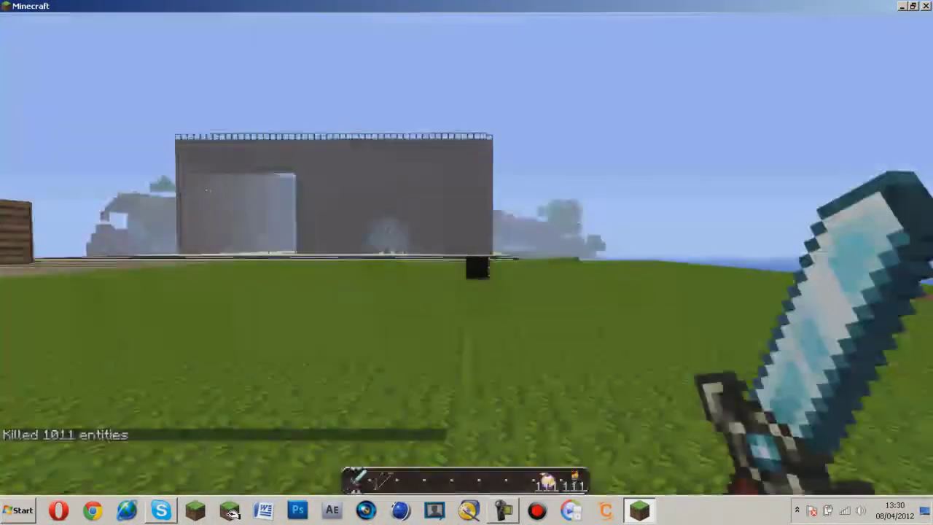
{"action": "key", "text": "e"}
{"action": "left_click", "coordinate": [46, 25]}
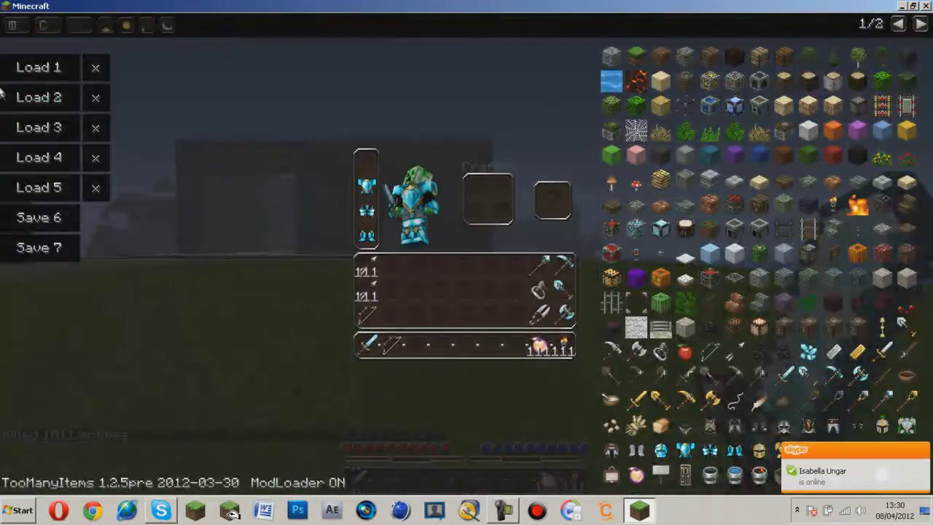
{"action": "left_click", "coordinate": [58, 187]}
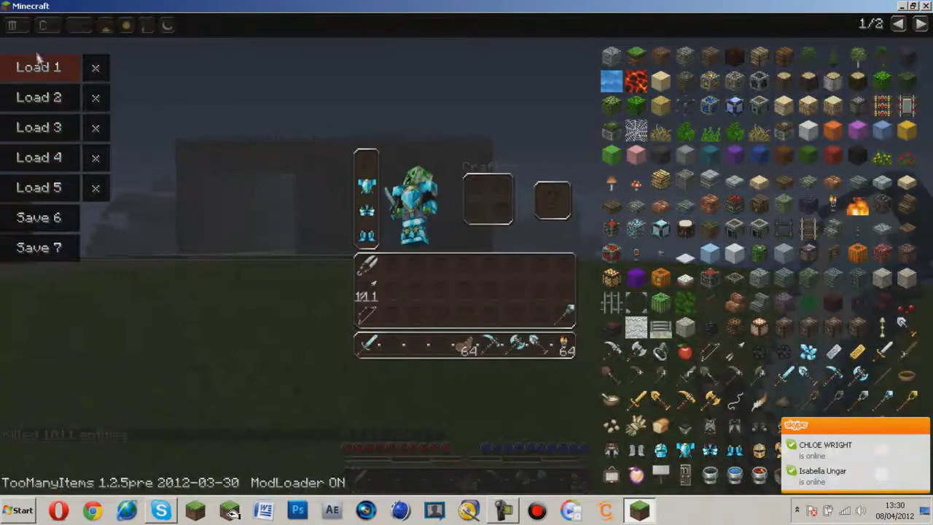
{"action": "left_click", "coordinate": [53, 67]}
{"action": "key", "text": "e"}
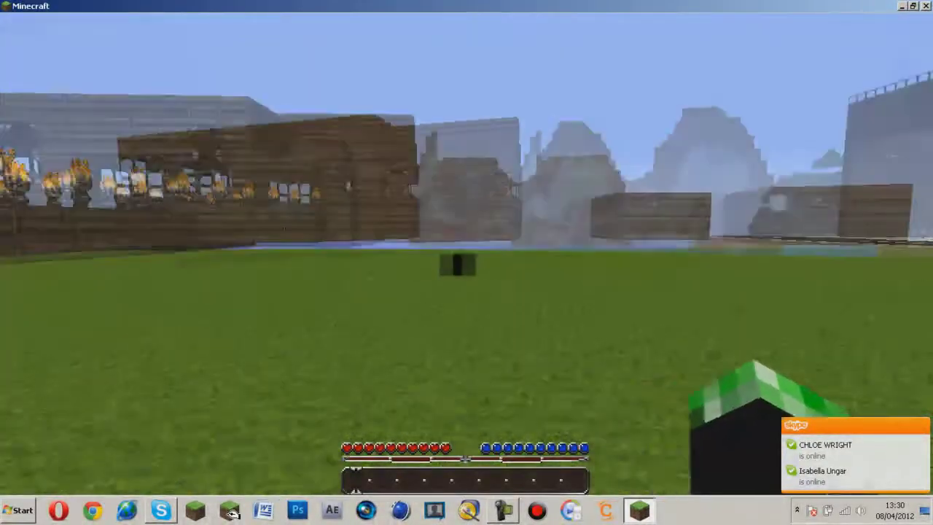
{"action": "key", "text": "e"}
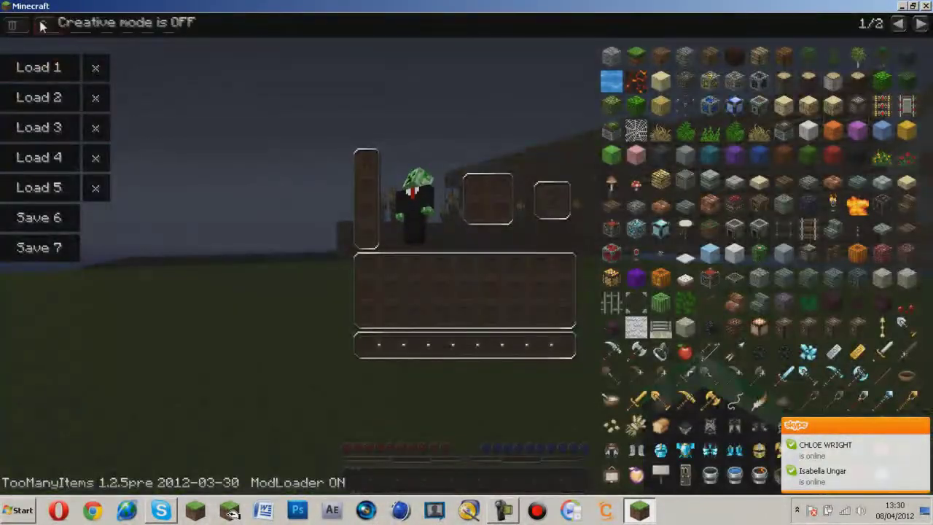
{"action": "type", "text": "e/fly"}
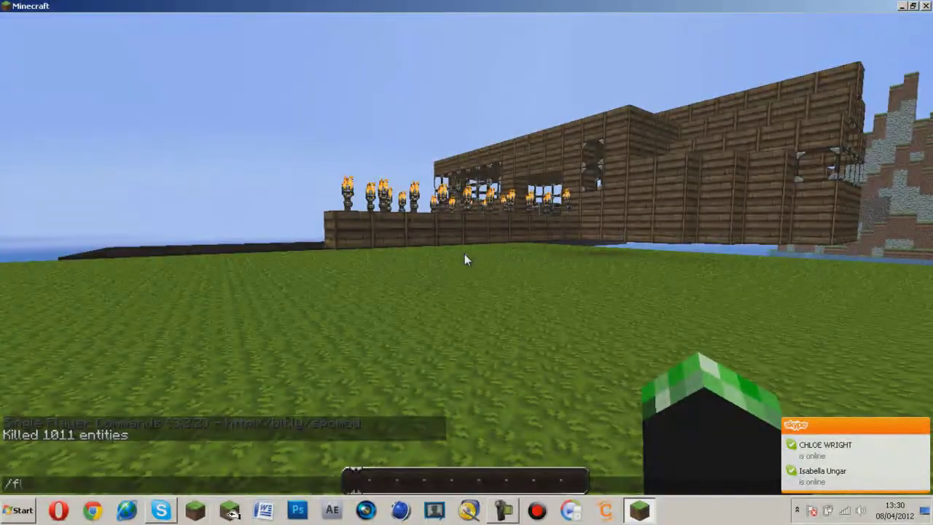
- Toggle flying on and then off again with the /fly command
{"action": "key", "text": "Return"}
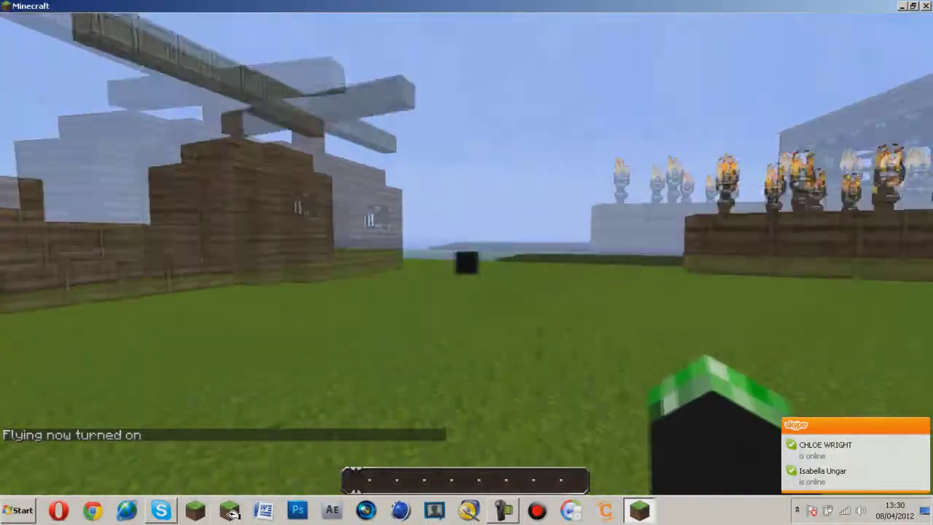
{"action": "type", "text": "t"}
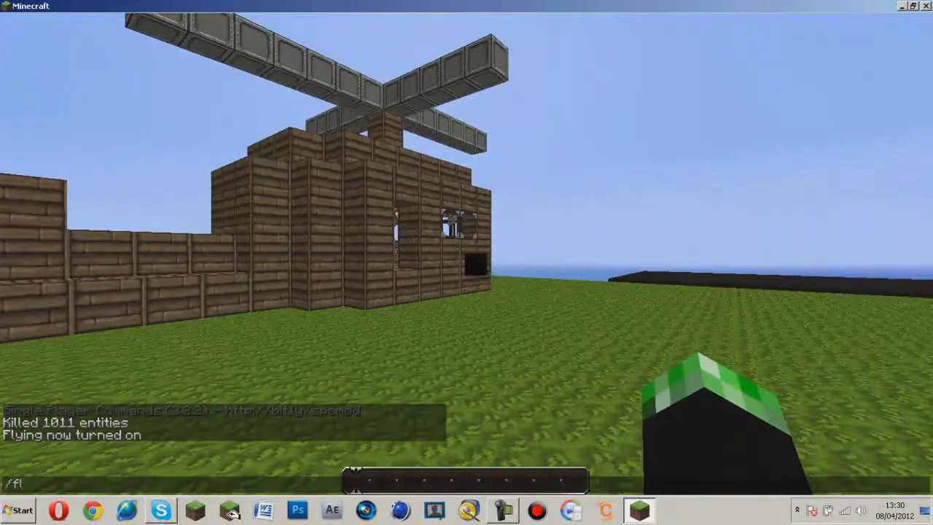
{"action": "type", "text": "y"}
{"action": "key", "text": "Return"}
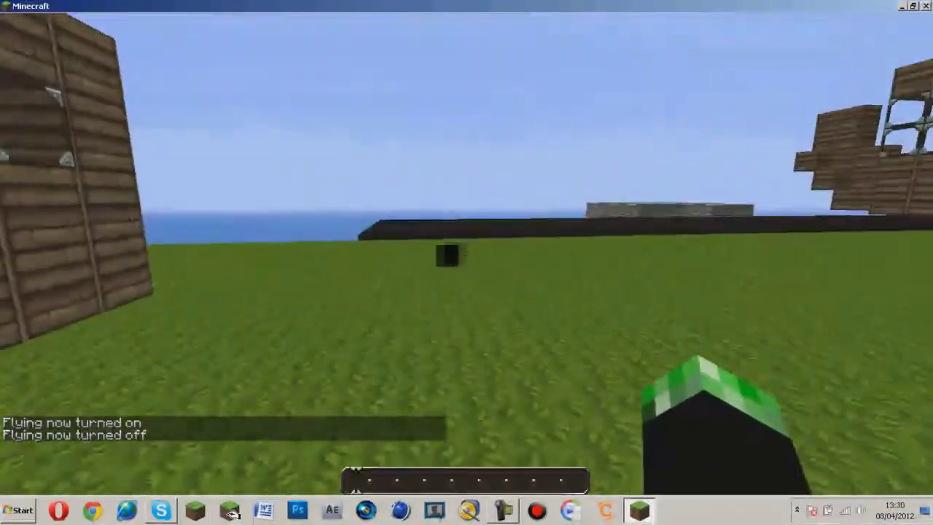
- Walk into the airship's control room, pilot the 228-block craft, and fly it up over the water
{"action": "key", "text": "w"}
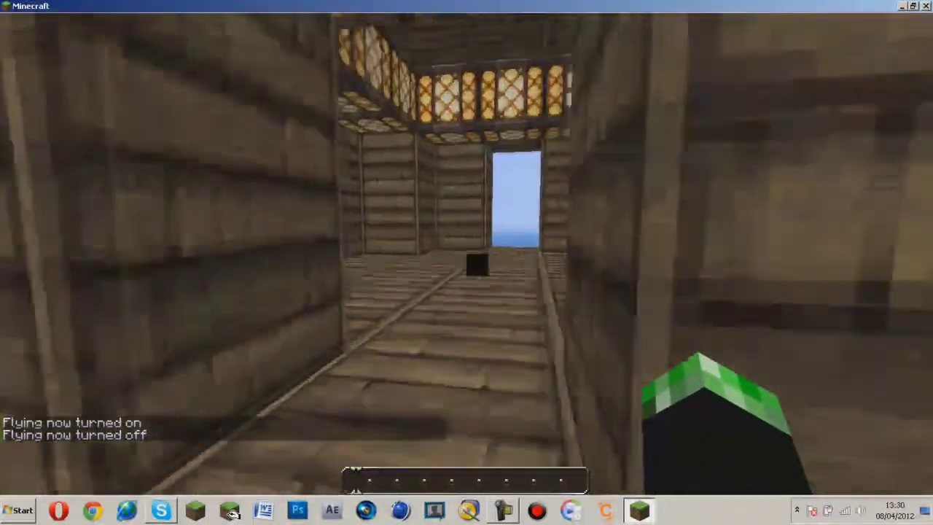
{"action": "key", "text": "w"}
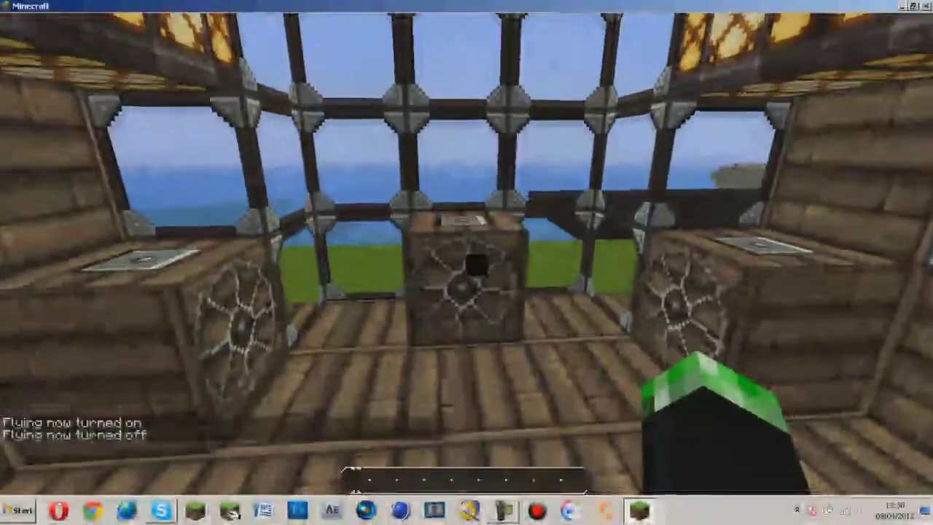
{"action": "right_click", "coordinate": [466, 263]}
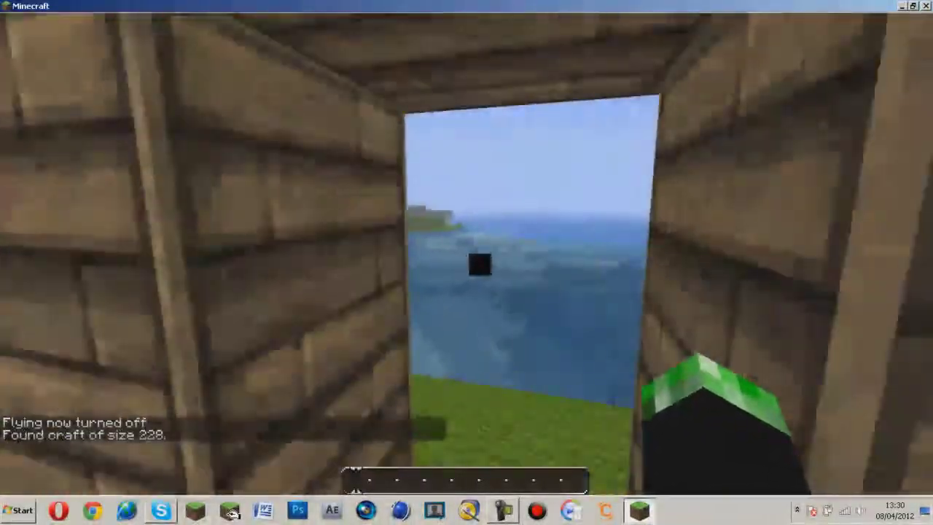
{"action": "key", "text": "w"}
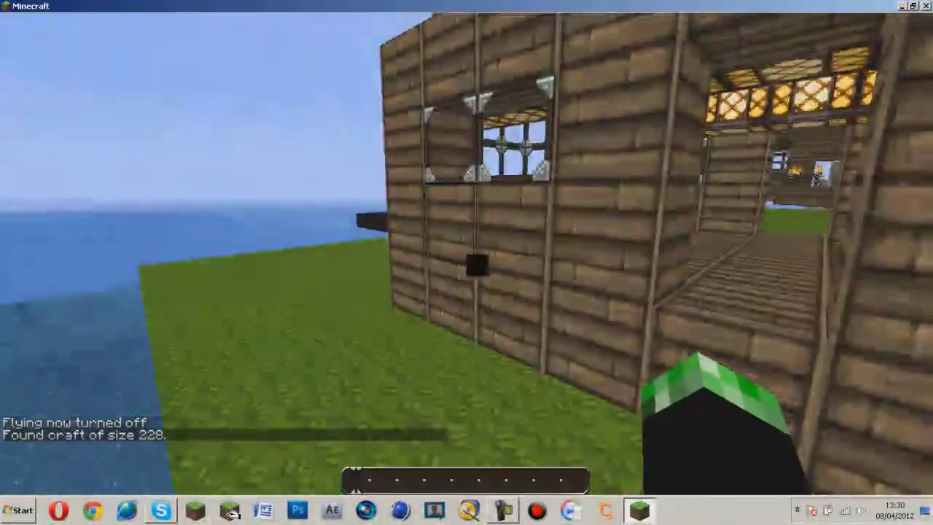
{"action": "key", "text": "space"}
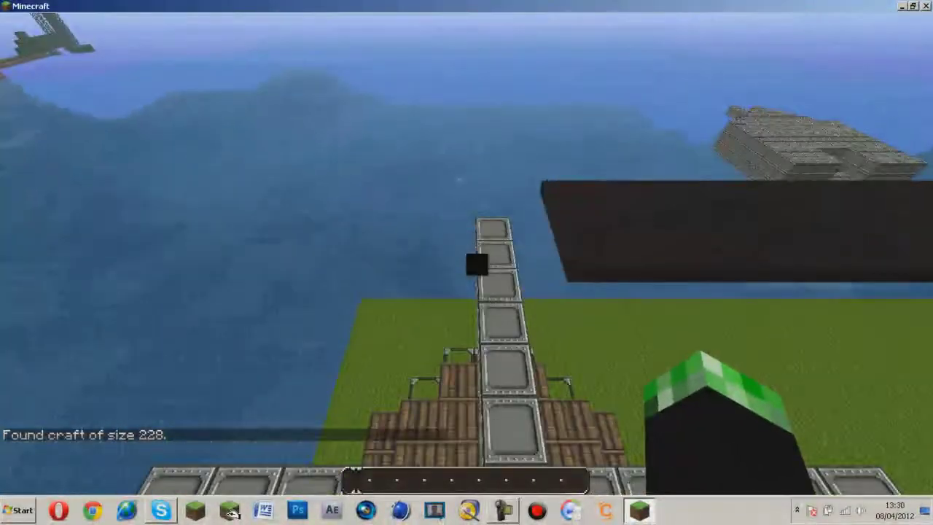
{"action": "key", "text": "w"}
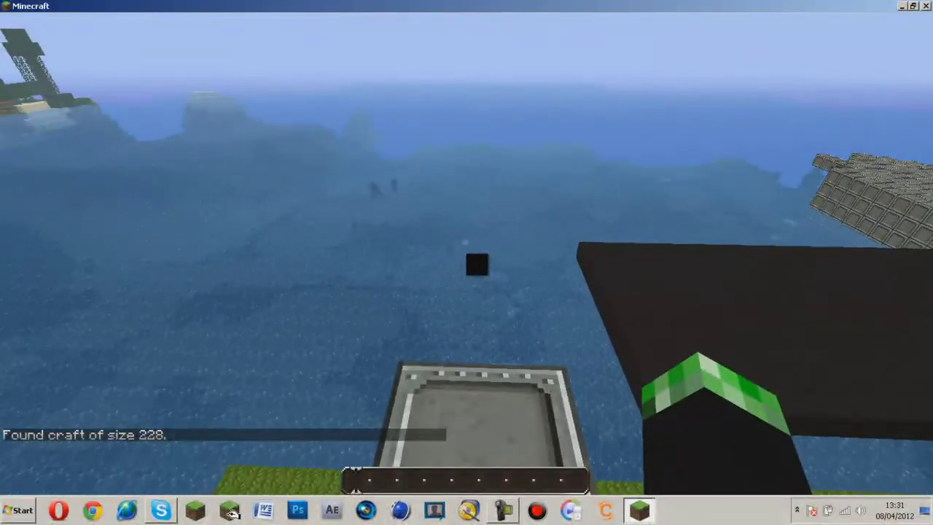
{"action": "key", "text": "w"}
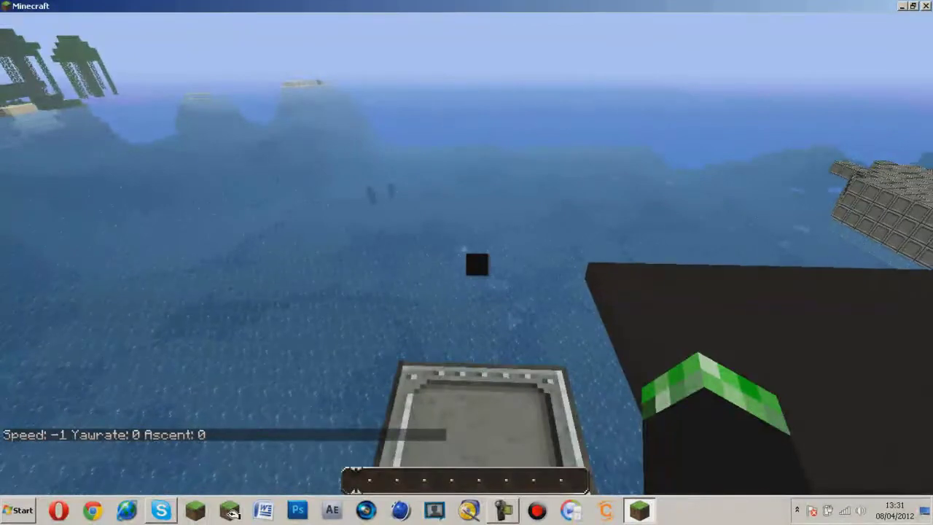